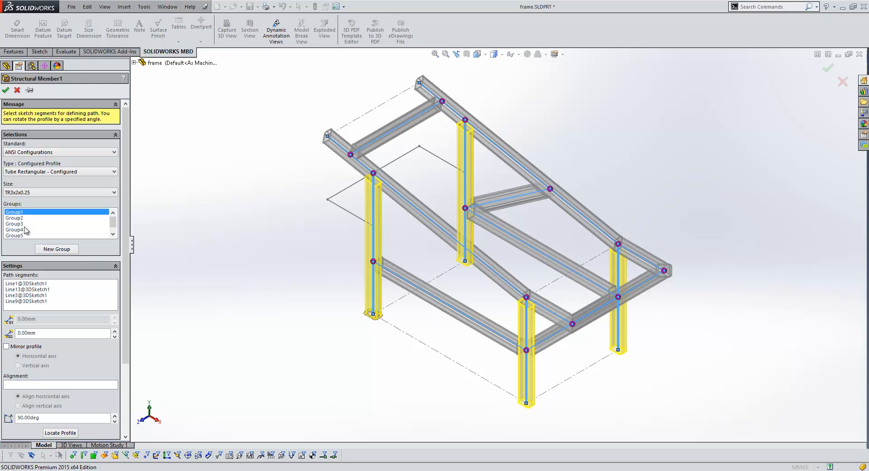
- Review which frame members belong to Group2, Group3 and Group4 of the structural member
left_click(21, 218)
left_click(19, 224)
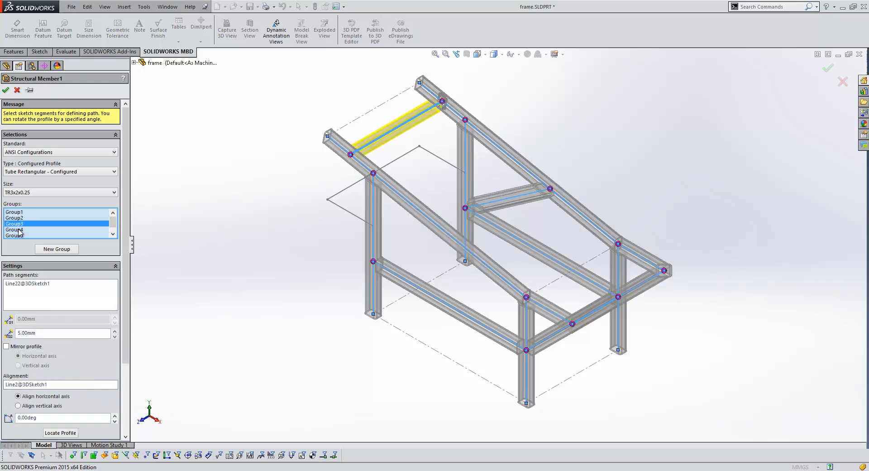
left_click(19, 230)
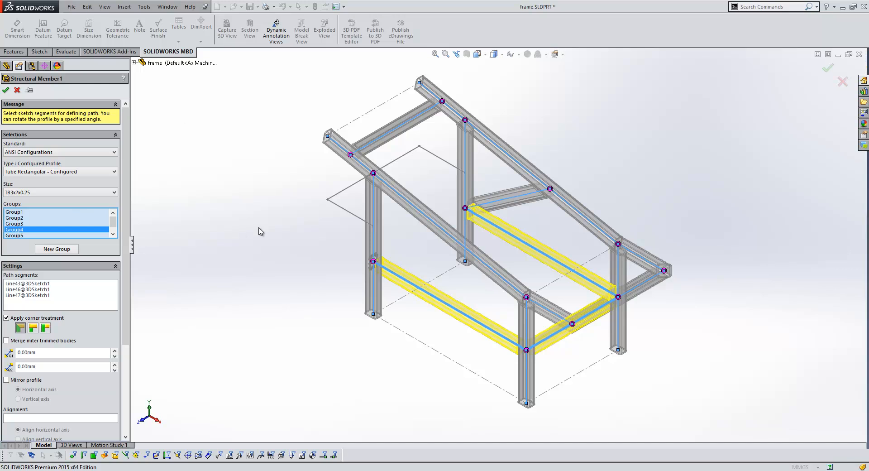
- Examine the corner treatment and trim order of each group meeting at the rear post joint with the angled brace
left_click(464, 209)
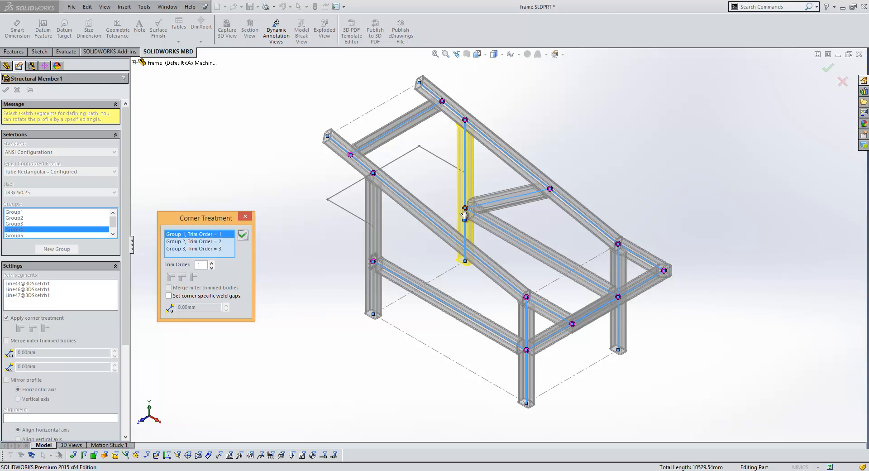
left_click(192, 241)
left_click(192, 249)
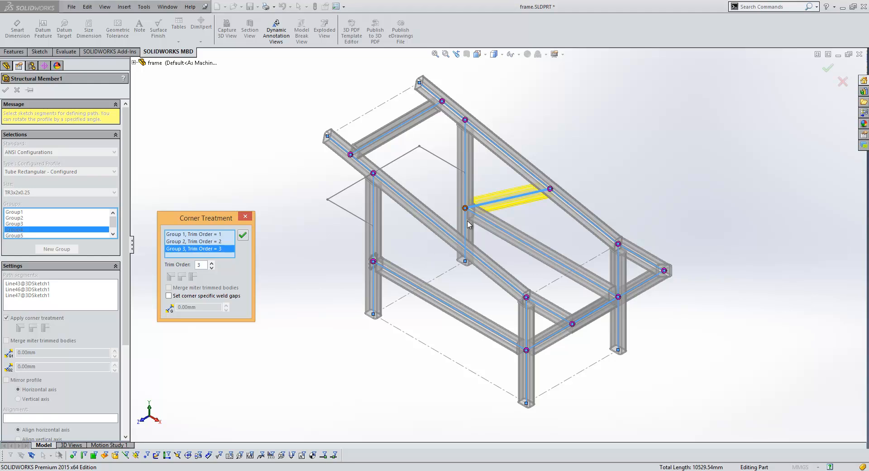
scroll(469, 223, "down", 10)
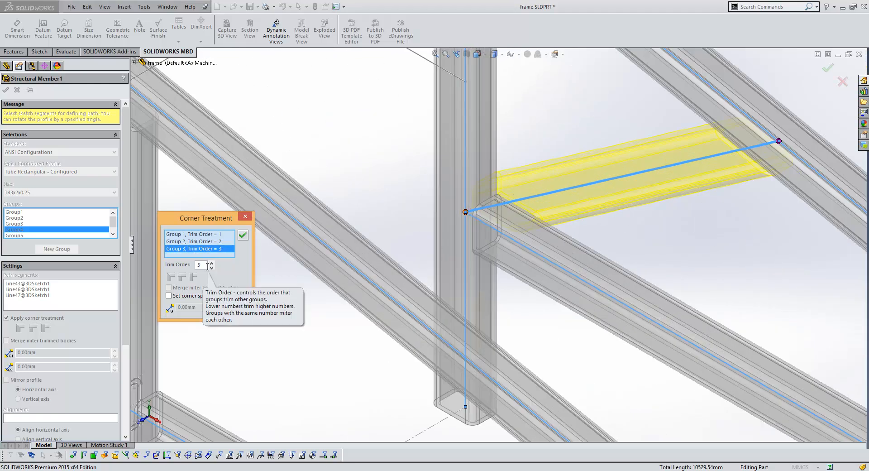
middle_click_drag(602, 254, 486, 267)
scroll(569, 252, "up", 2)
scroll(569, 252, "up", 1)
scroll(584, 328, "down", 6)
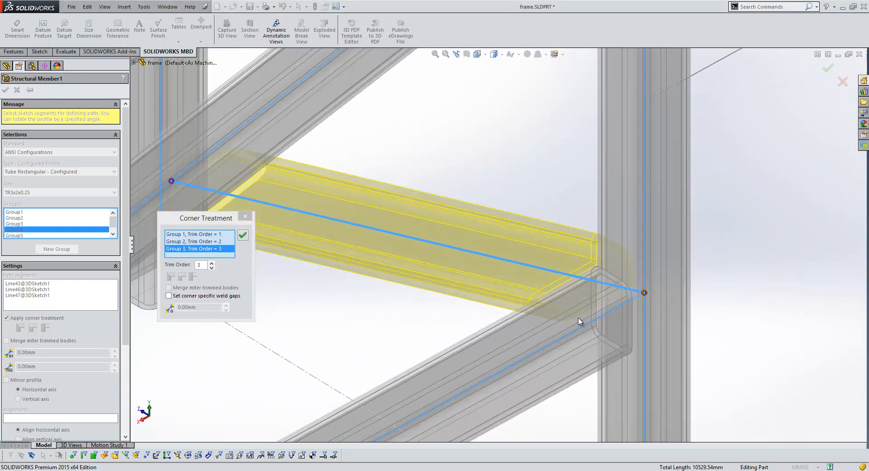
left_click(243, 236)
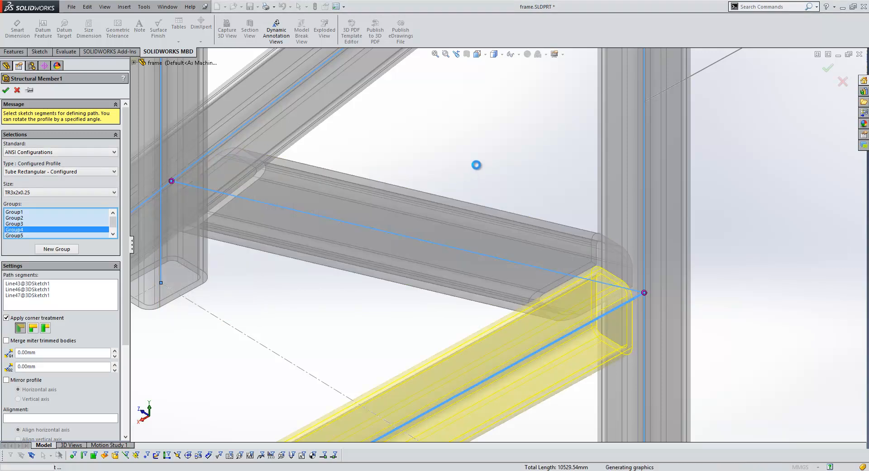
- Start a gusset between the inner faces of the upper cross member and the sloped rail it meets
key("f")
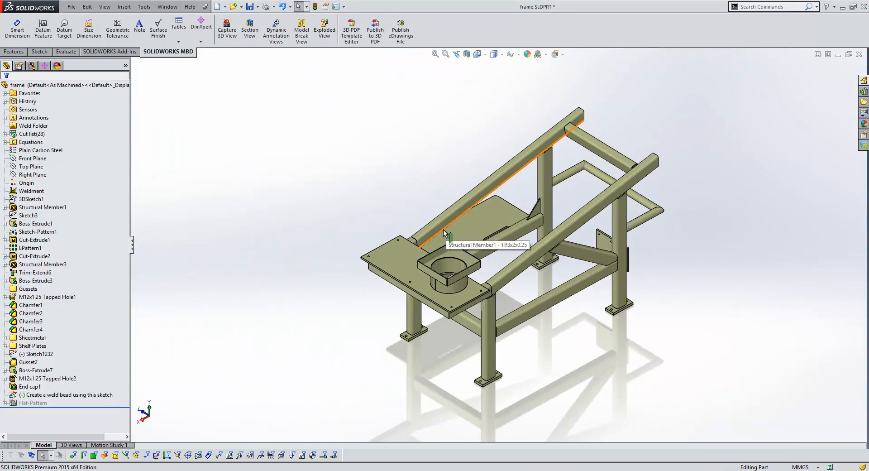
middle_click_drag(498, 234, 524, 156)
scroll(529, 176, "down", 8)
middle_click_drag(536, 190, 502, 187)
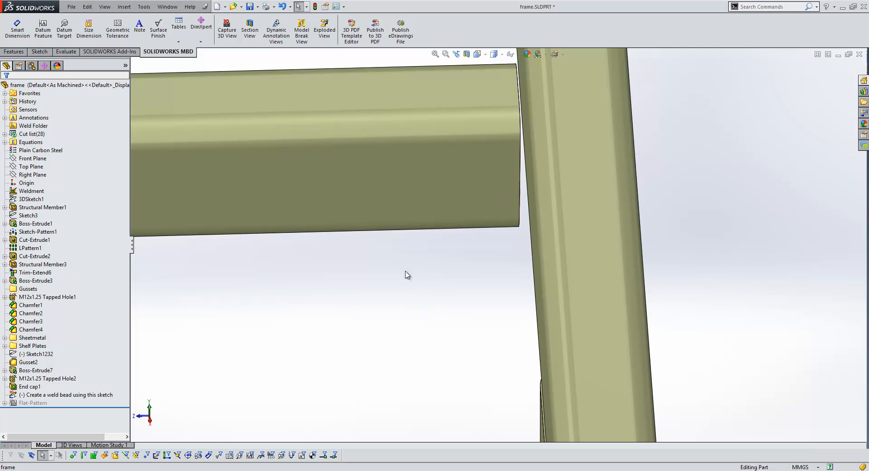
key("s")
left_click(391, 358)
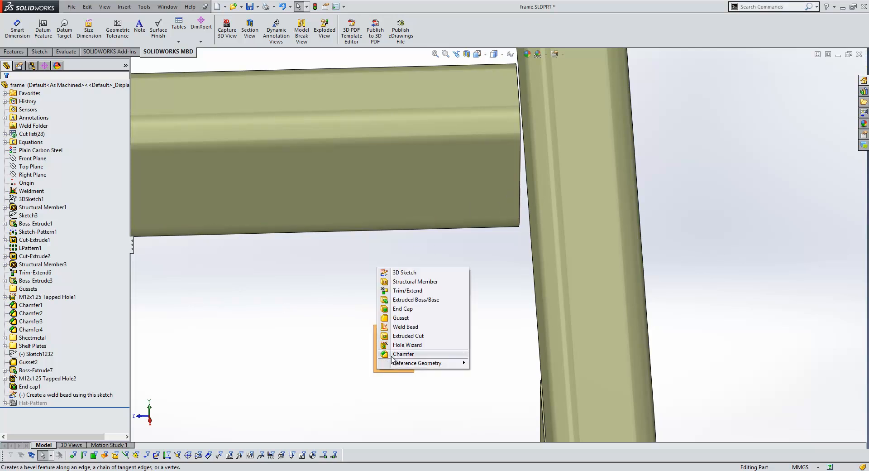
left_click(400, 317)
left_click(402, 212)
middle_click_drag(445, 251, 252, 232)
left_click(219, 237)
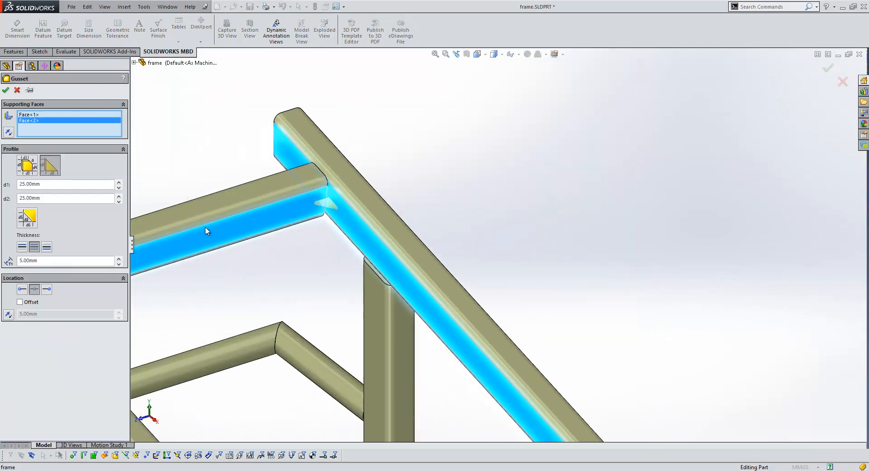
- Set the triangular gusset's d1 and d2 to 100 mm and create it
scroll(136, 229, "down", 2)
left_click(43, 184)
type("100")
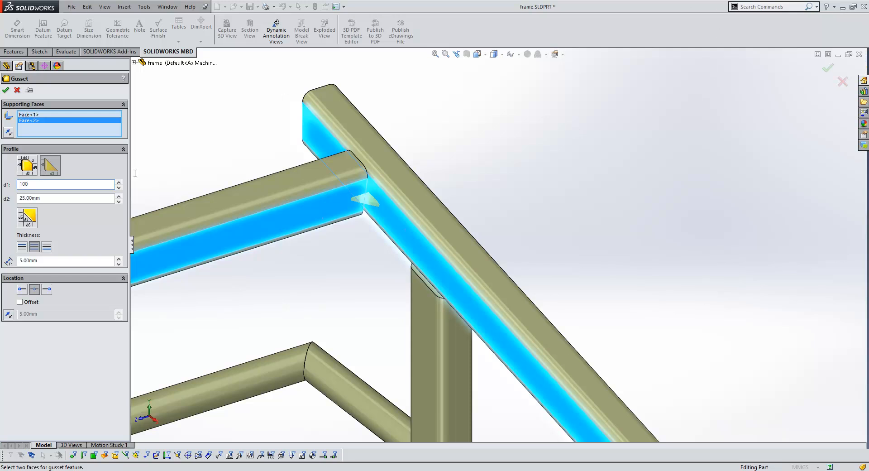
left_click(71, 198)
type("100")
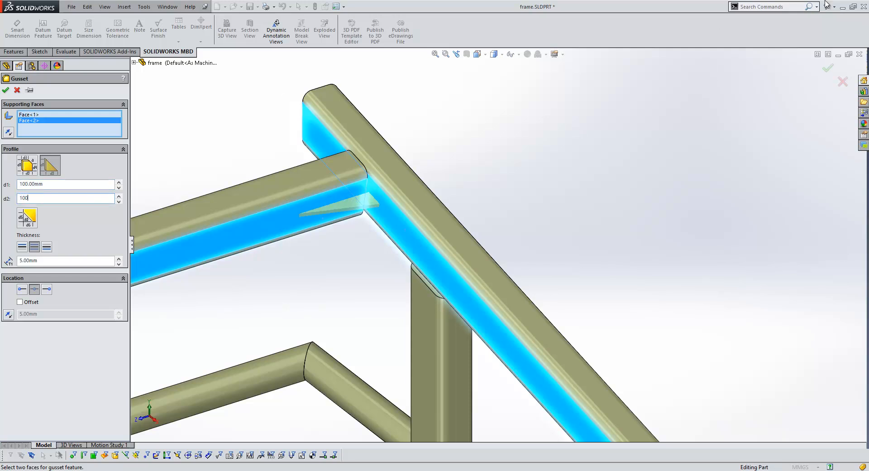
key("Return")
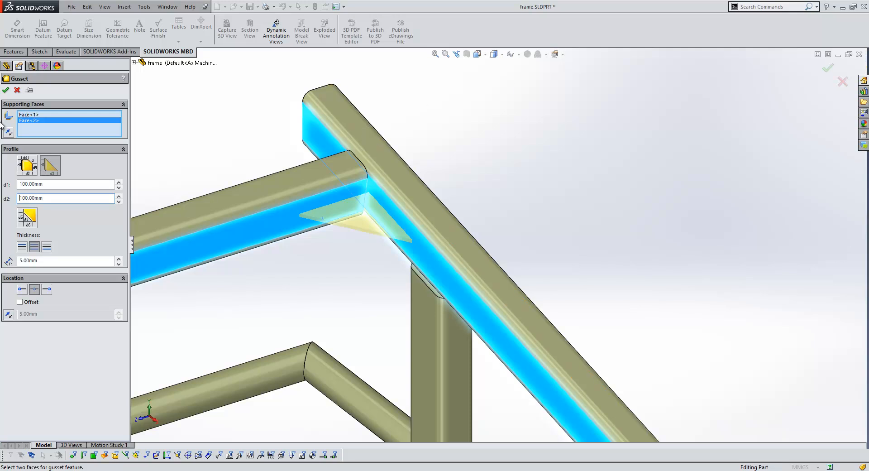
left_click(6, 90)
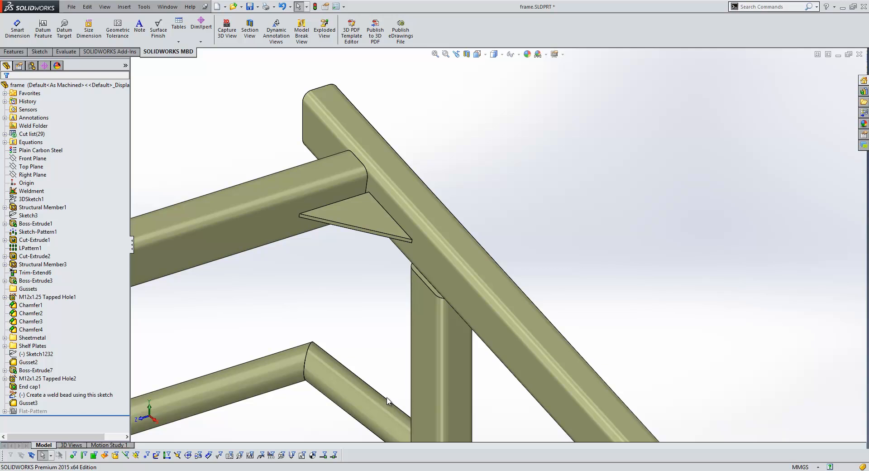
- Add another gusset with the same settings between the rear post's face and the adjoining drilled mounting plate
middle_click_drag(401, 414, 450, 406)
key("Return")
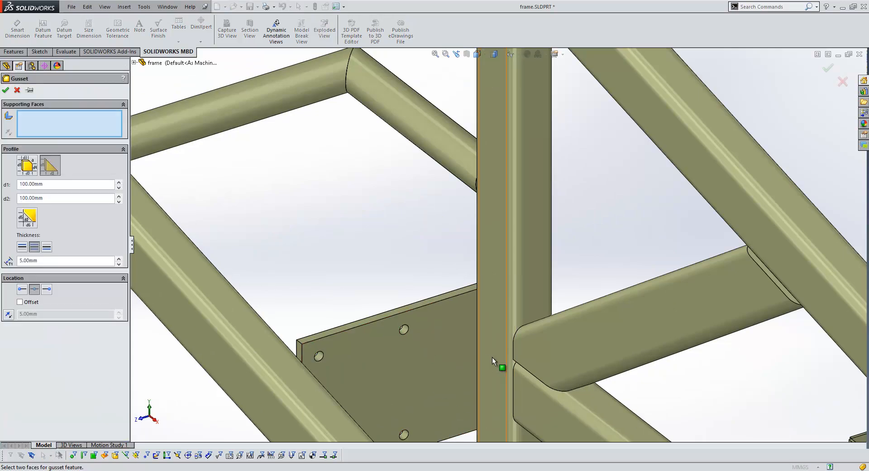
left_click(482, 358)
middle_click_drag(485, 360, 477, 311)
left_click(459, 346)
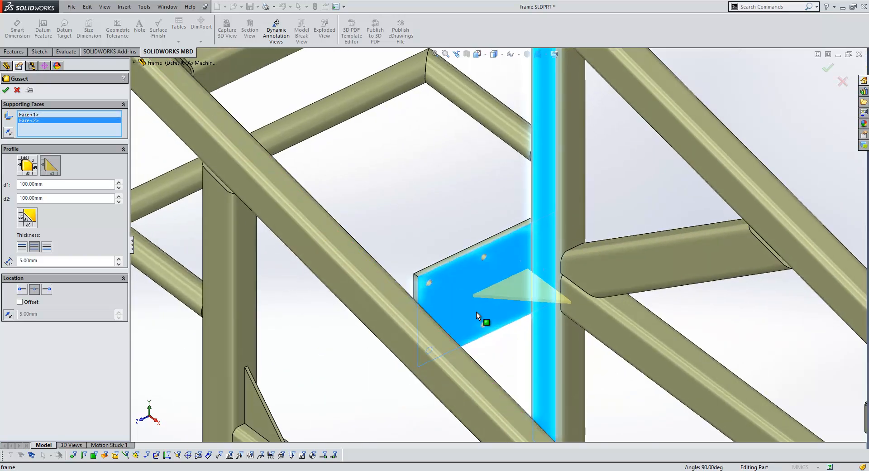
left_click(6, 90)
- Add a gusset with the same settings inside the mitred corner between the two round pipe segments
scroll(439, 110, "down", 2)
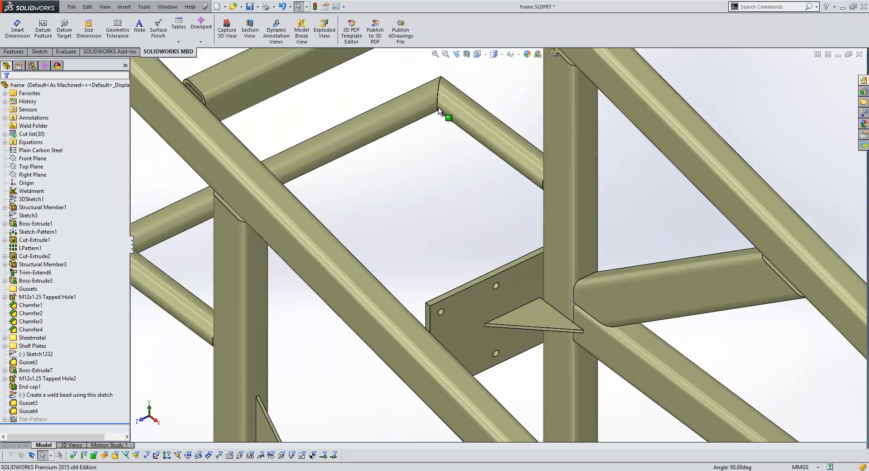
scroll(439, 105, "down", 2)
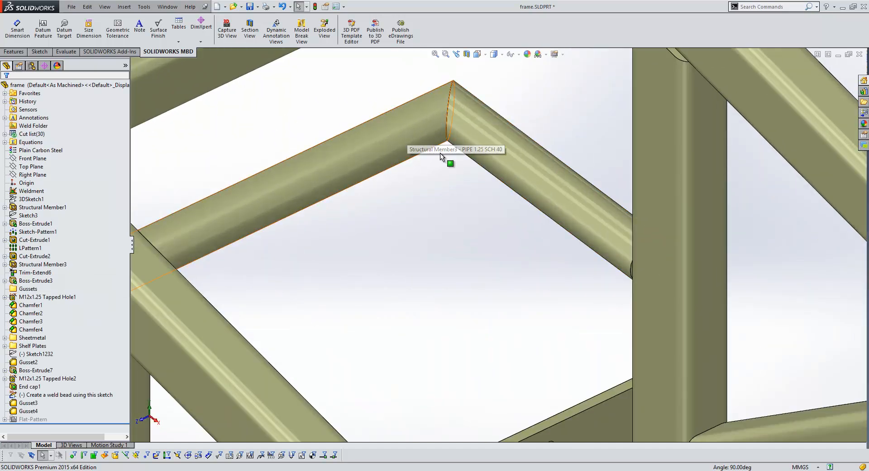
key("s")
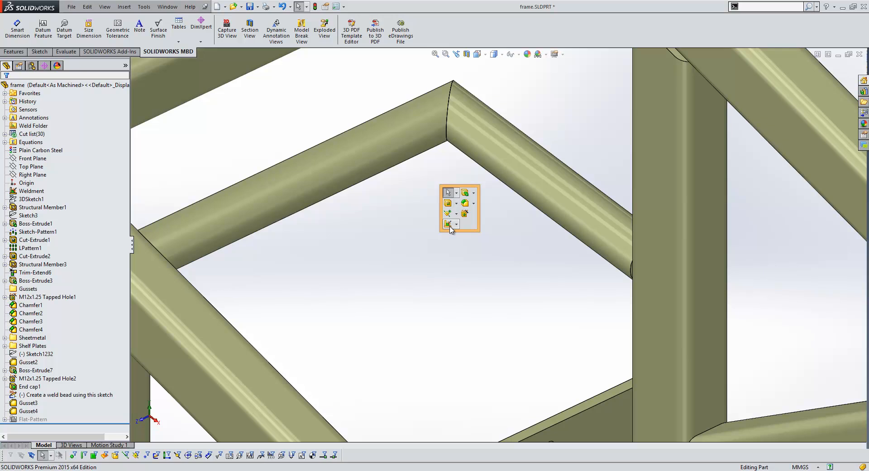
left_click(456, 224)
left_click(473, 281)
left_click(428, 135)
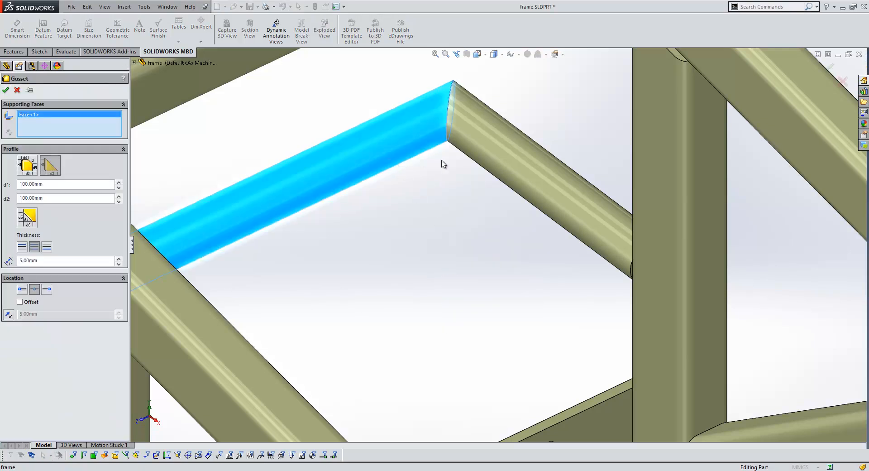
left_click(486, 168)
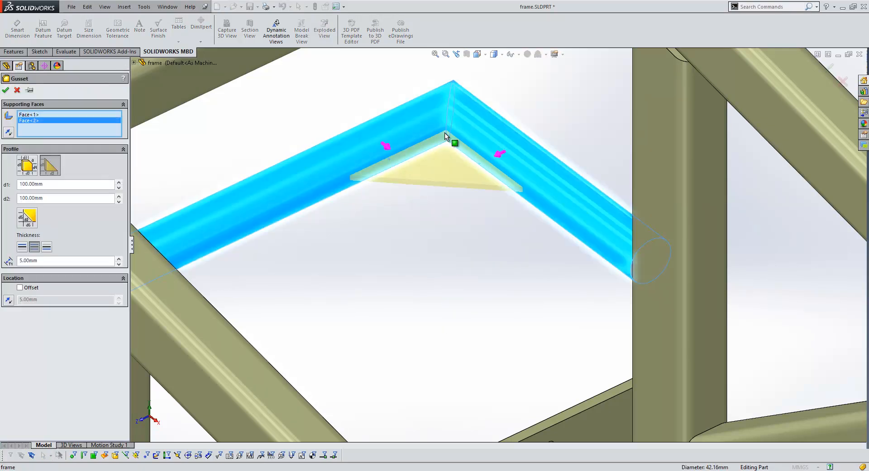
left_click(387, 146)
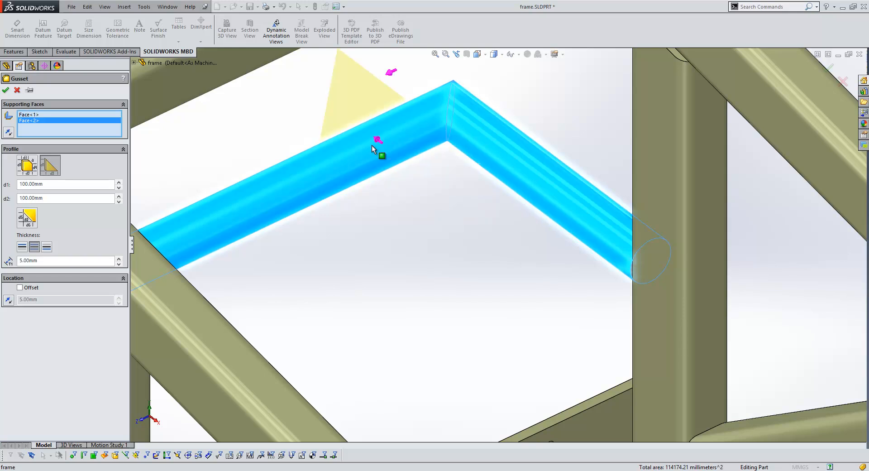
left_click(377, 140)
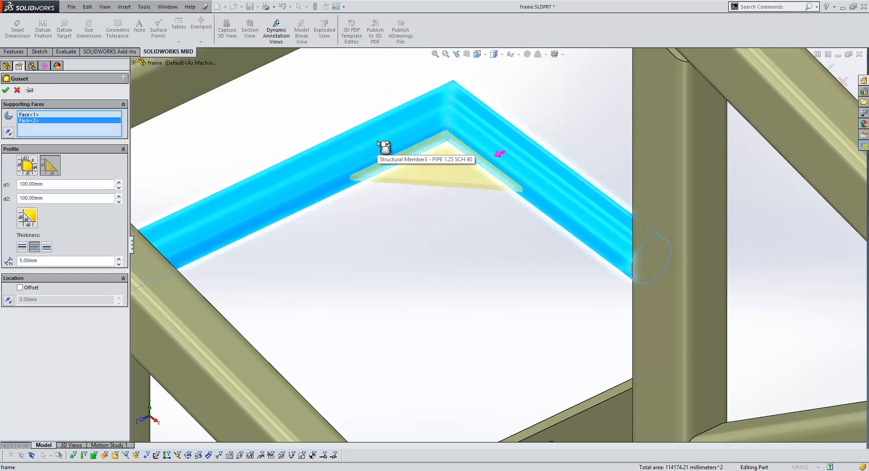
left_click(7, 91)
- Start a gusset between the short round pipe segment and the face of the rear post it joins
scroll(466, 261, "up", 3)
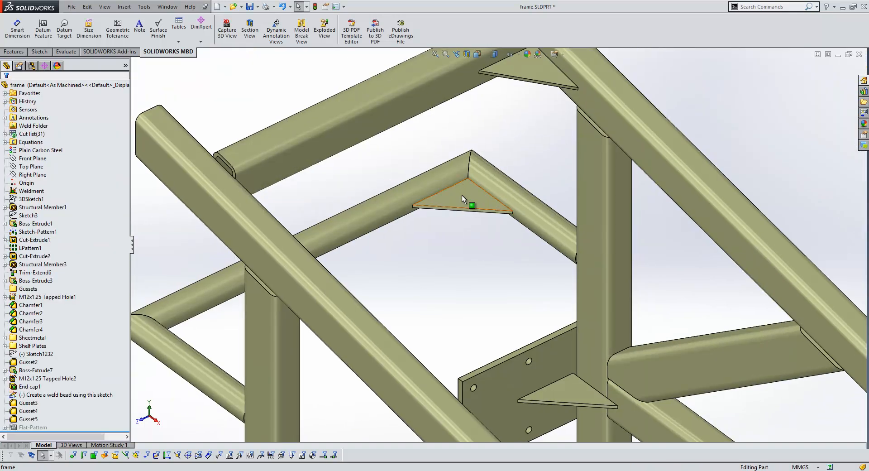
scroll(462, 195, "up", 5)
middle_click(465, 150)
middle_click_drag(465, 150, 549, 115)
scroll(483, 129, "down", 2)
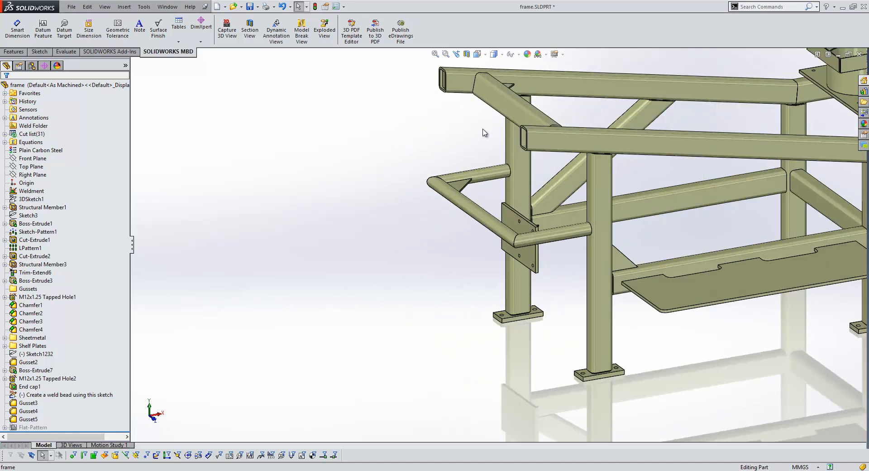
scroll(501, 114, "down", 4)
middle_click(529, 163)
middle_click_drag(529, 164, 544, 180)
key("s")
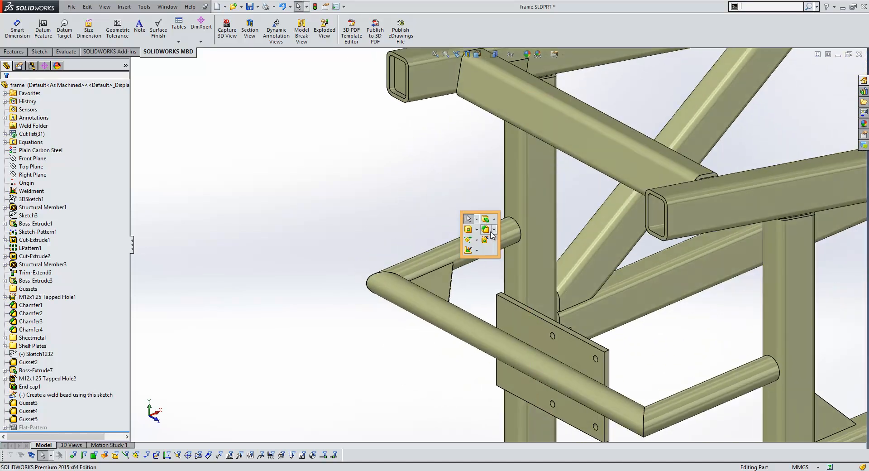
left_click(473, 250)
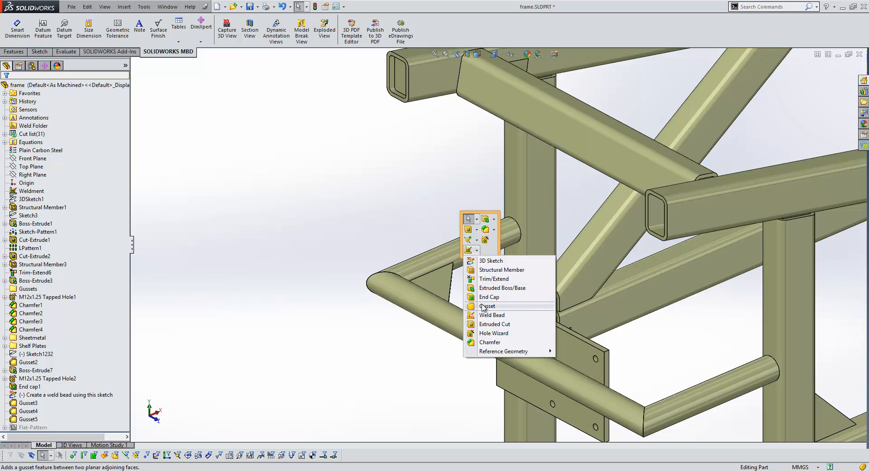
left_click(483, 306)
left_click(489, 236)
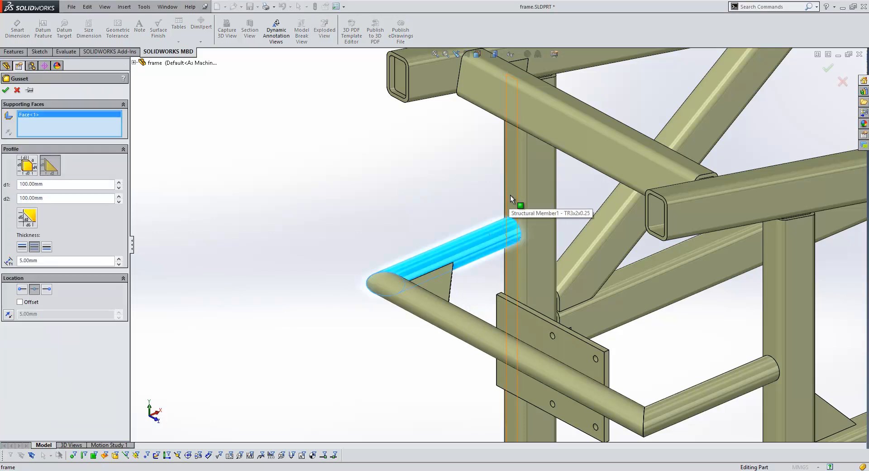
left_click(509, 199)
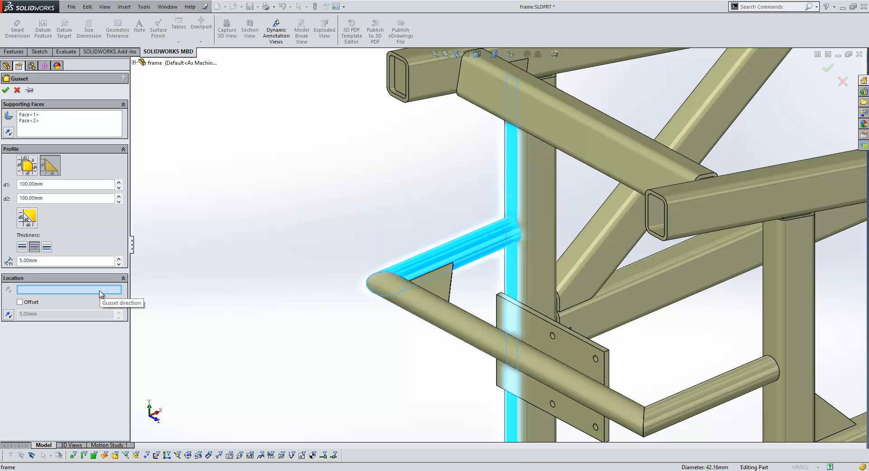
- Use the post's vertical edge as the gusset direction, keep the gusset above the pipe, and create it
left_click(516, 211)
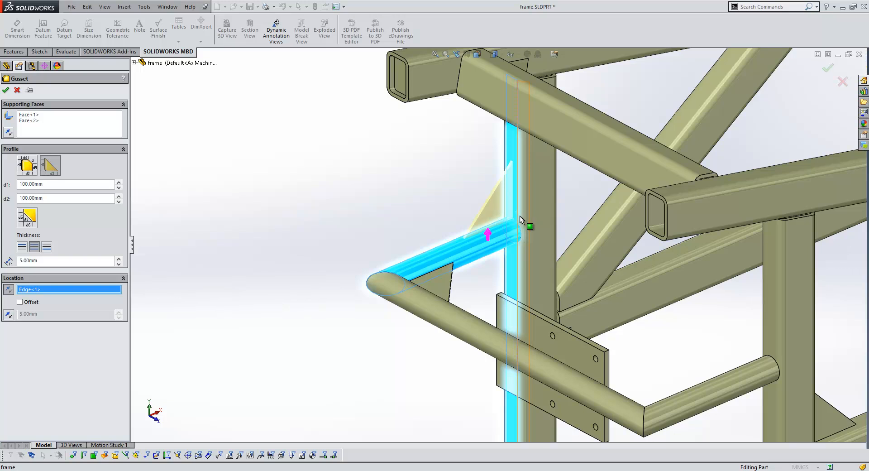
left_click(489, 236)
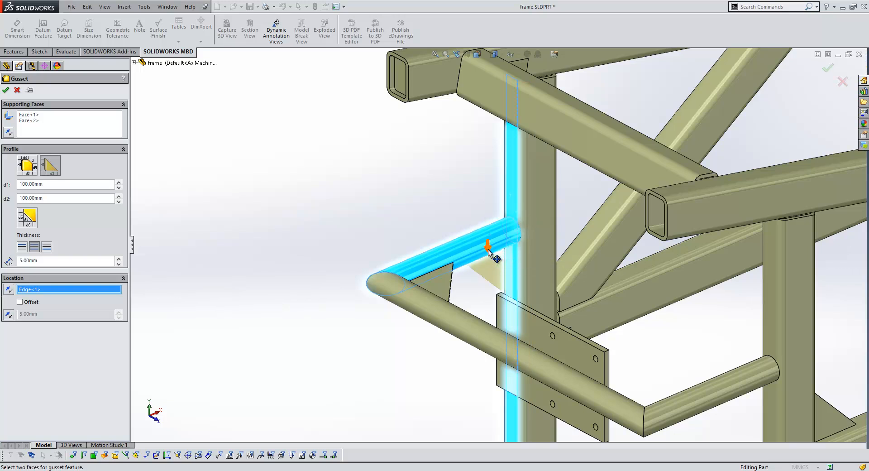
left_click(488, 245)
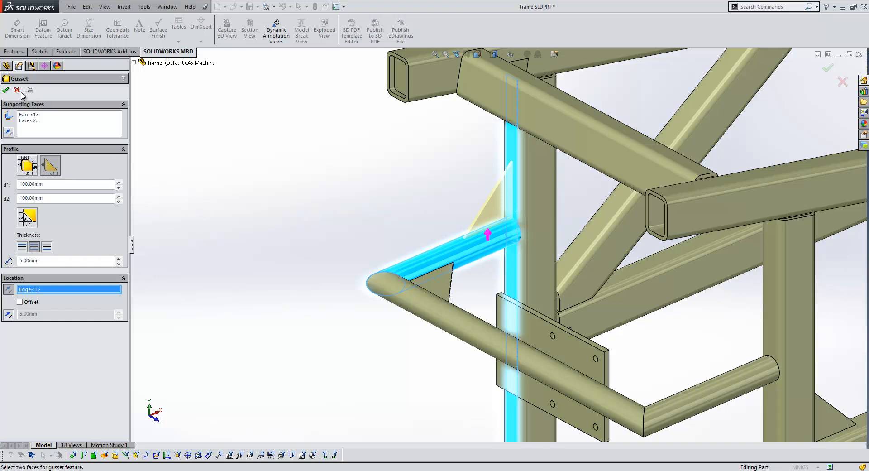
left_click(6, 90)
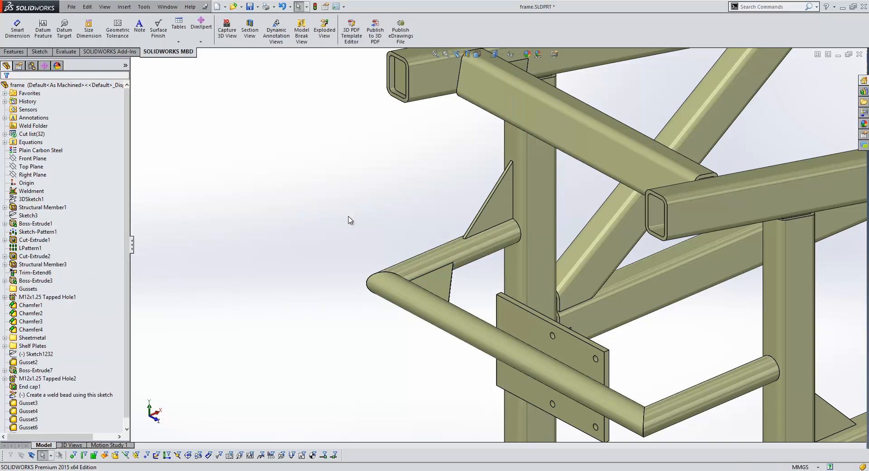
scroll(645, 207, "down", 3)
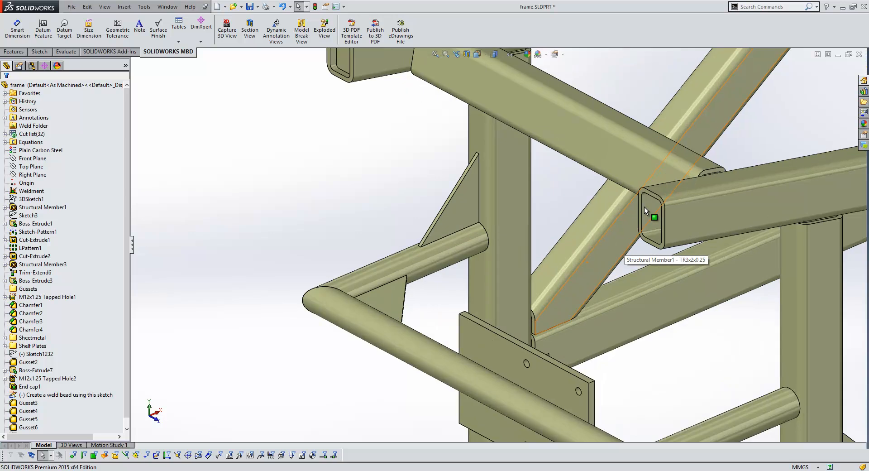
- Start a 5 mm thick internal end cap on the sloped rectangular tube's open end, inset 10 mm from the tube's end face
scroll(645, 206, "down", 2)
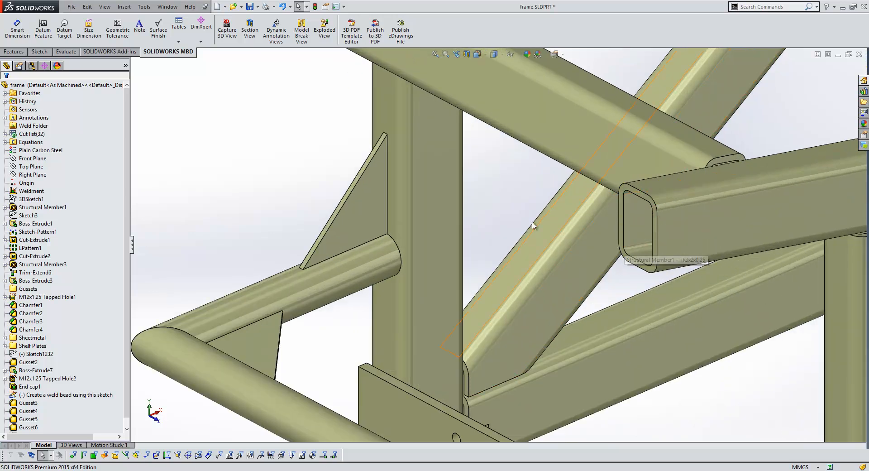
key("s")
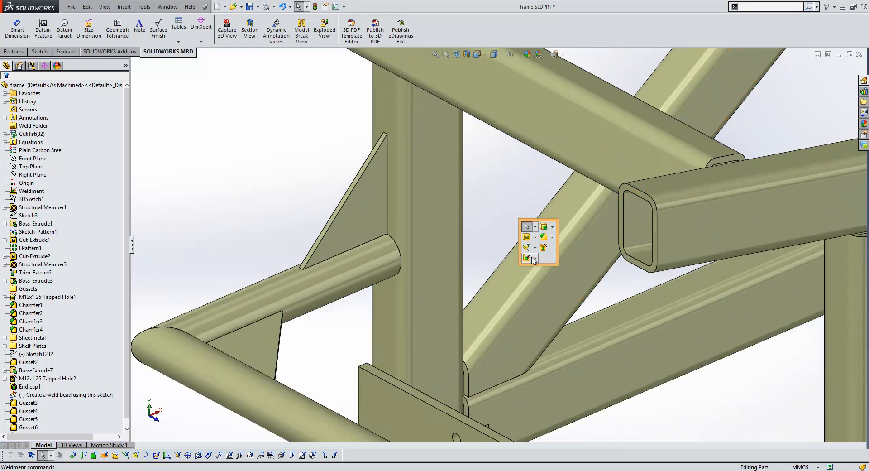
left_click(535, 258)
left_click(547, 305)
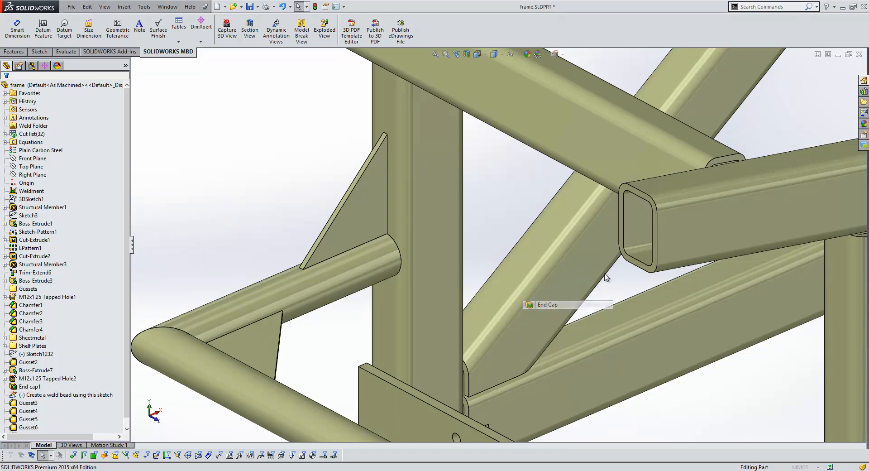
left_click(647, 268)
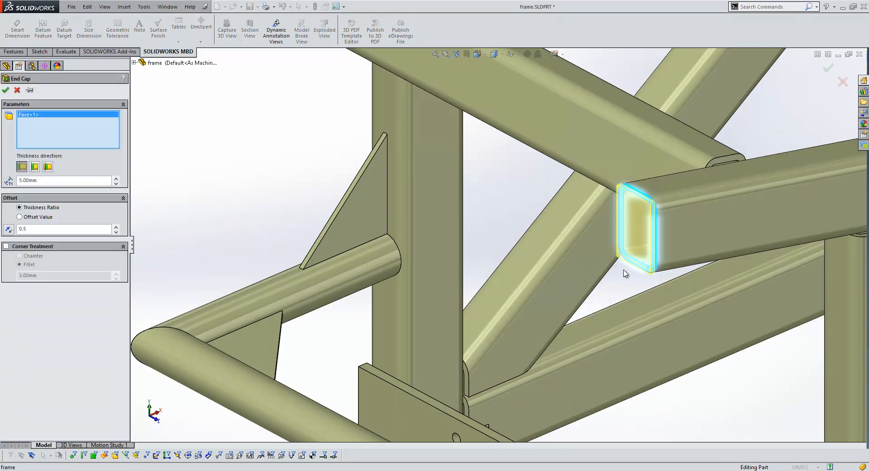
left_click(48, 167)
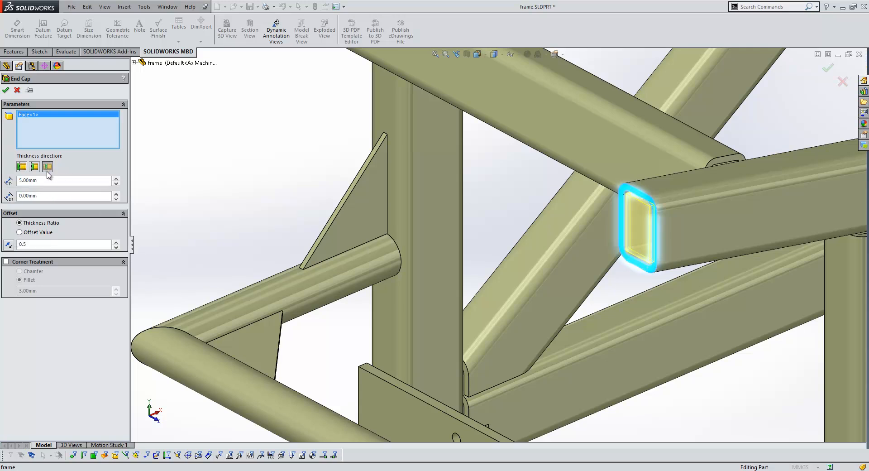
left_click(51, 195)
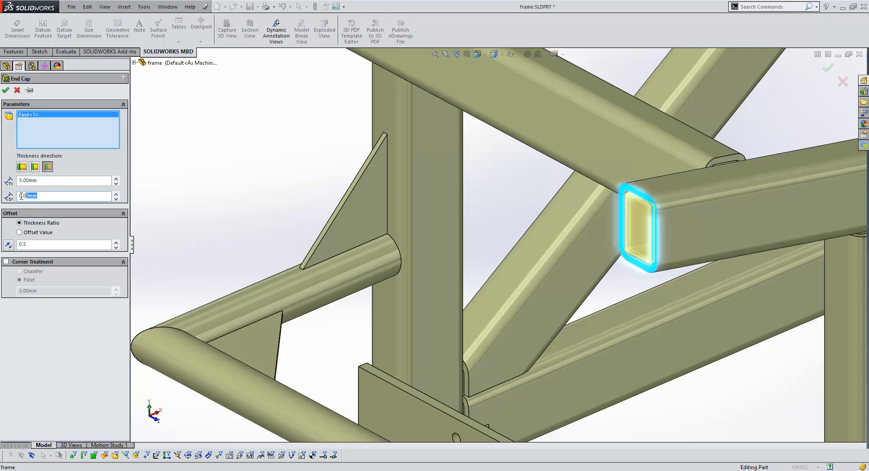
type("10")
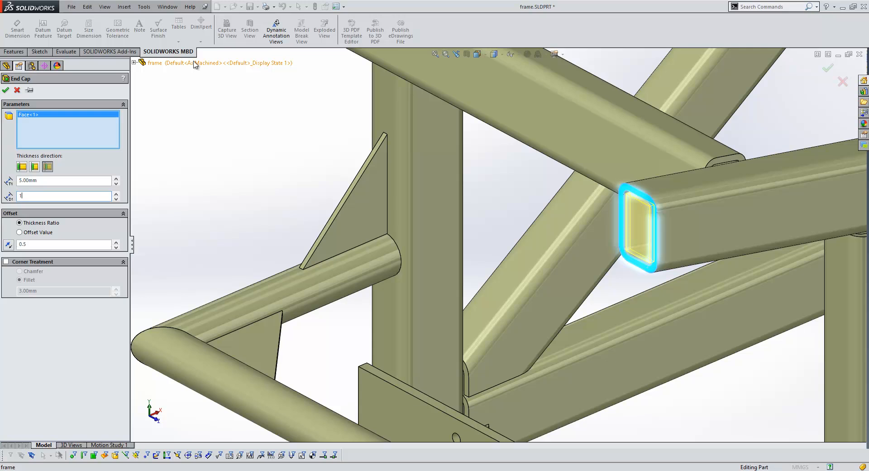
key("Return")
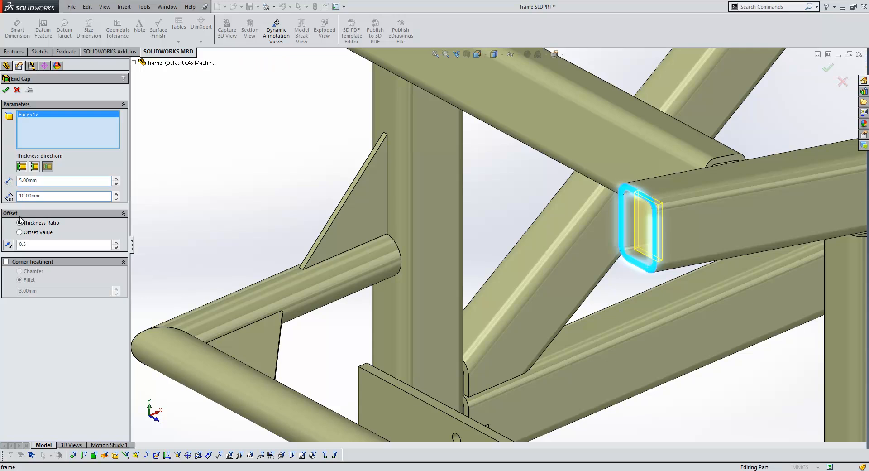
- Use an offset value of 1 mm and 6 mm corner fillets for the end cap, and create it
left_click(35, 244)
type("1")
key("Return")
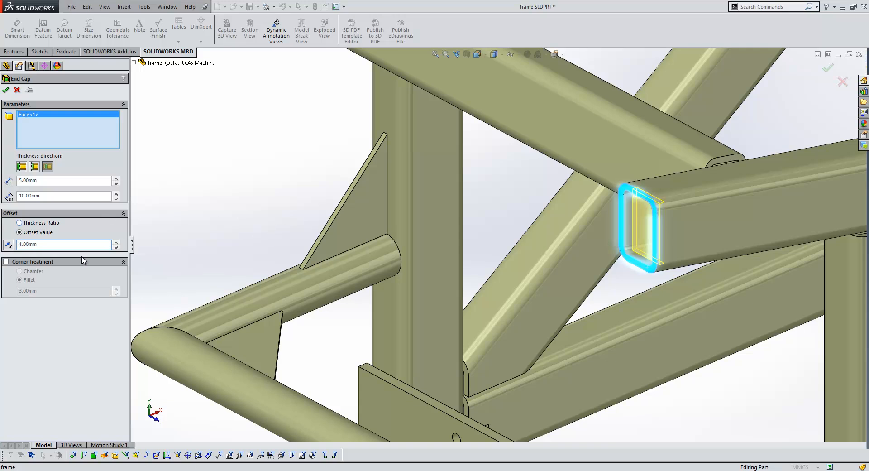
left_click(6, 261)
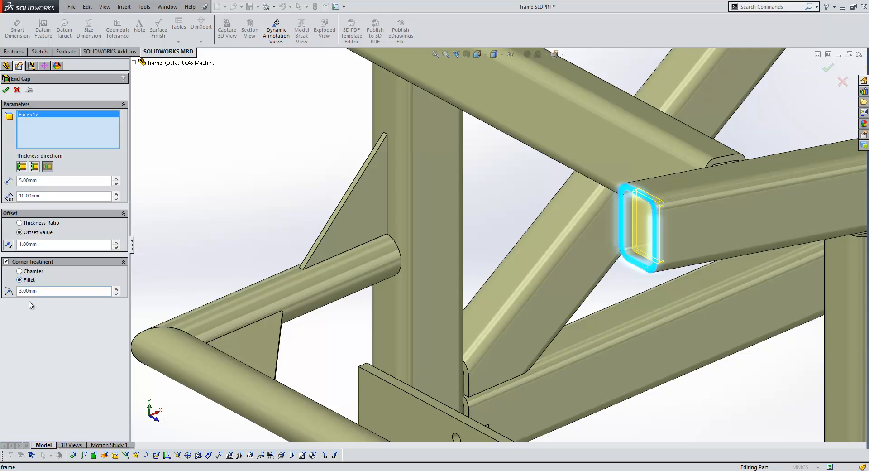
left_click_drag(50, 293, 1, 302)
type("6")
key("Return")
left_click(5, 90)
- Section the frame at the Front Plane to examine the inset end cap from the front, and return to the unsectioned isometric view
left_click(467, 52)
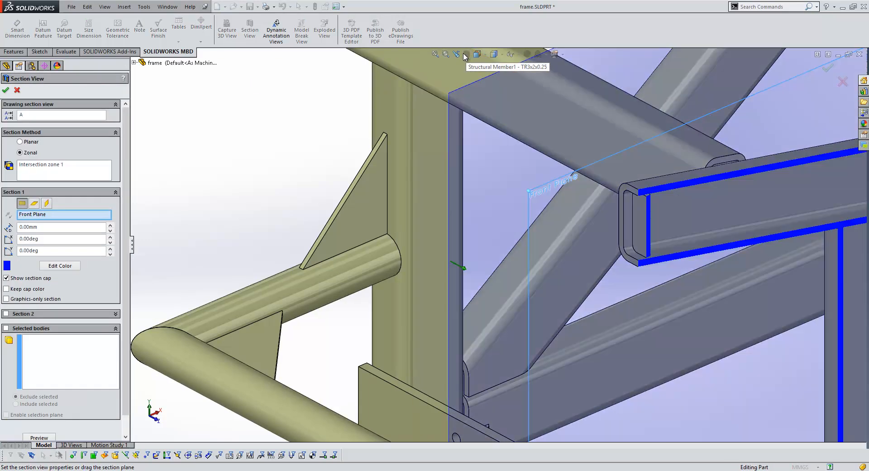
left_click(5, 90)
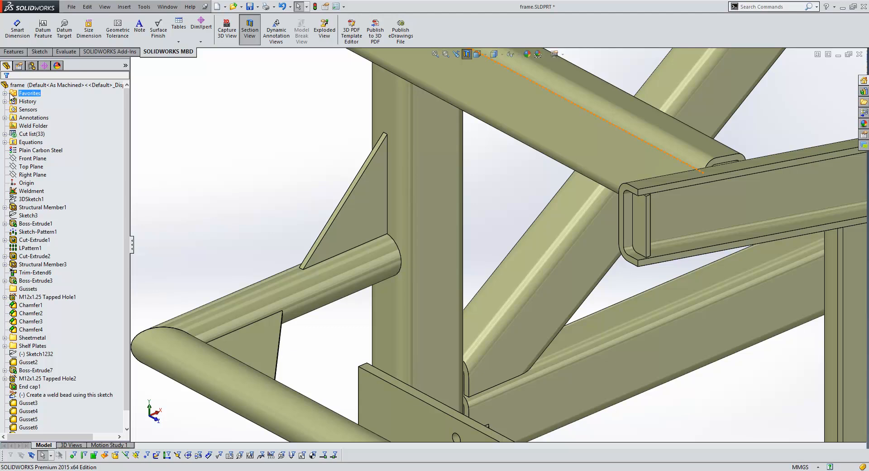
key("ctrl+1")
scroll(363, 144, "down", 8)
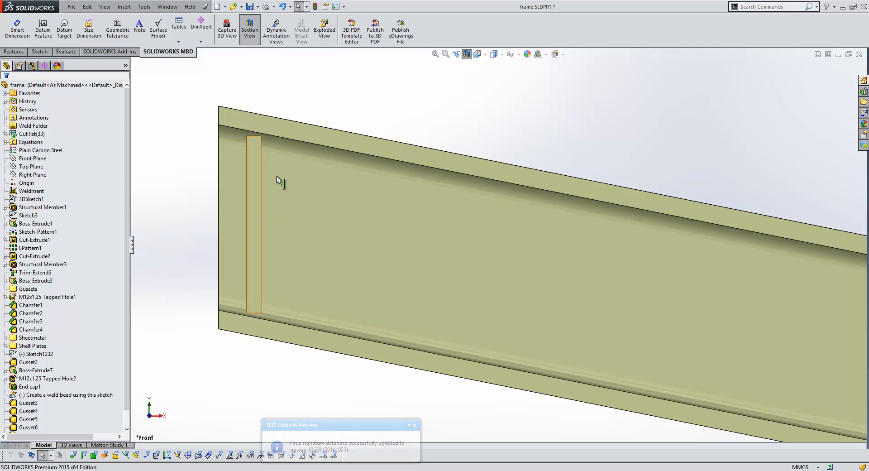
left_click(252, 35)
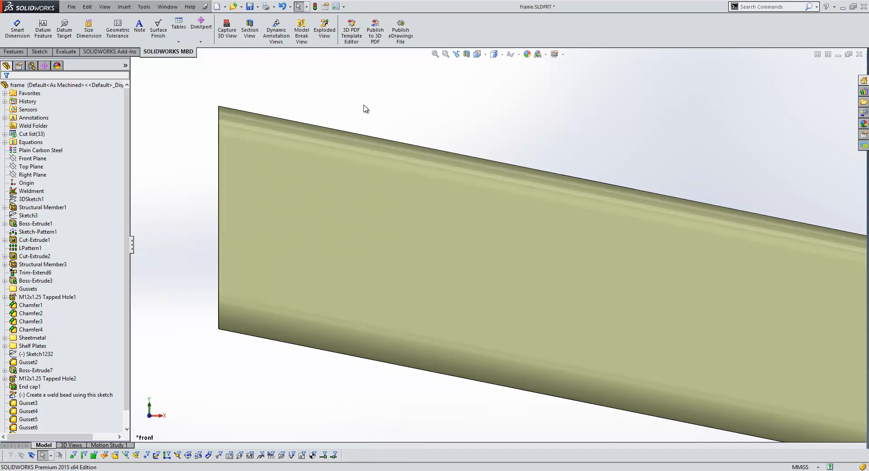
key("ctrl+7")
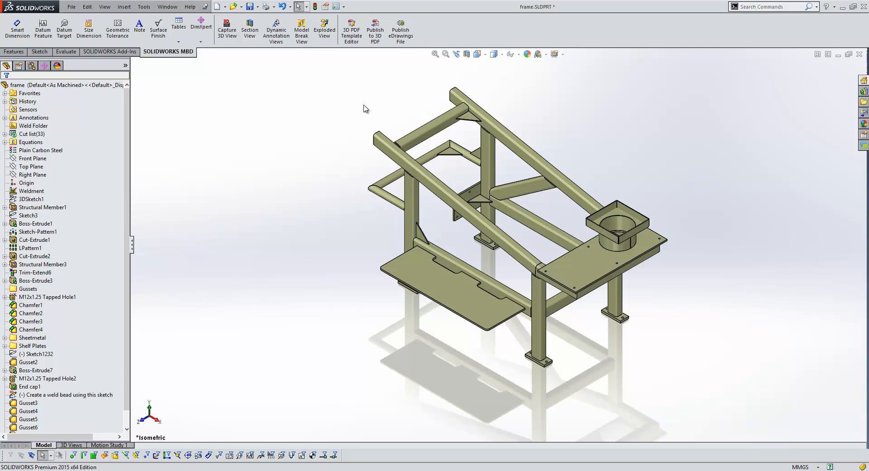
- Start a weld bead with a 6 mm path joining the corner gusset's face to both adjoining round pipe segments
scroll(464, 153, "down", 6)
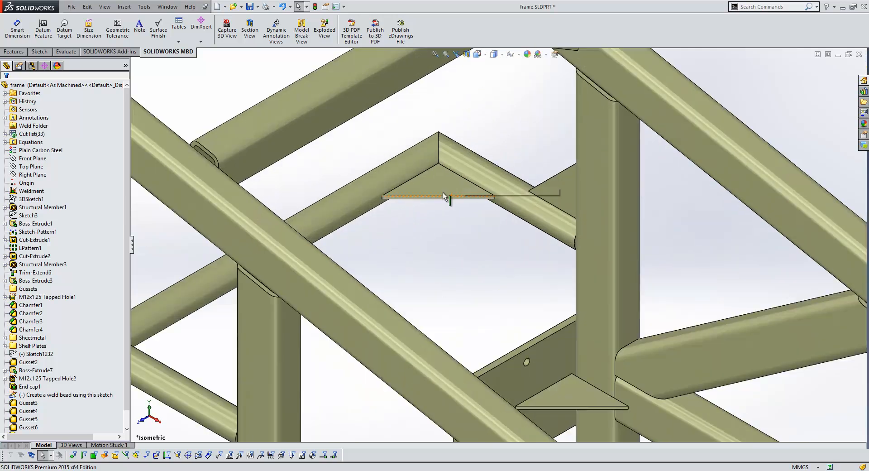
scroll(443, 195, "down", 1)
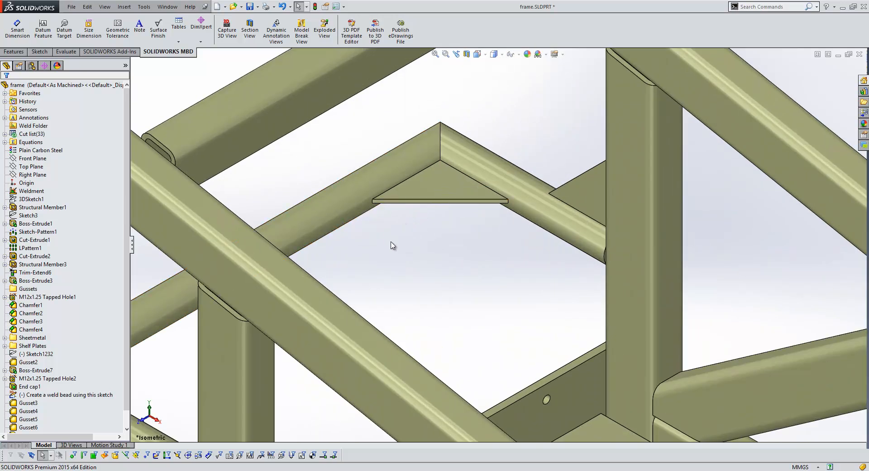
key("s")
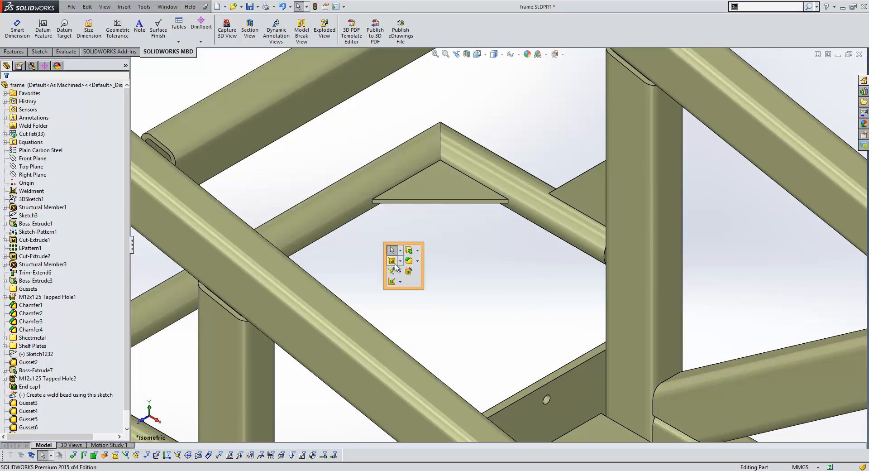
left_click(400, 282)
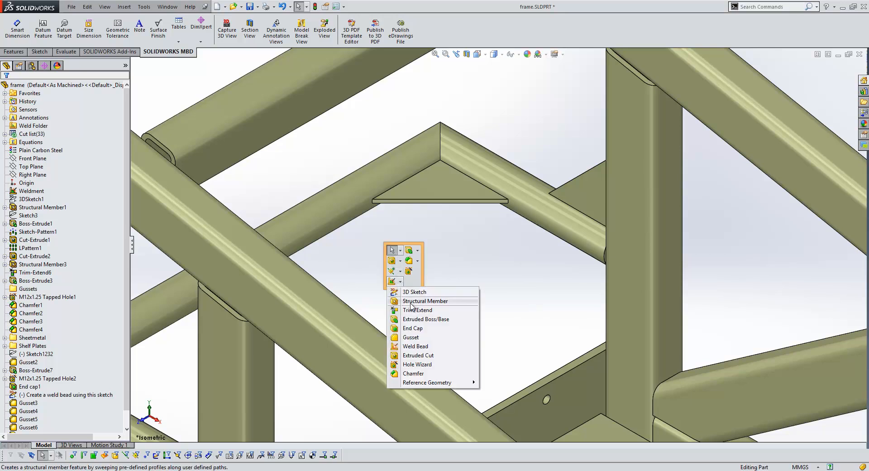
left_click(415, 346)
left_click(445, 186)
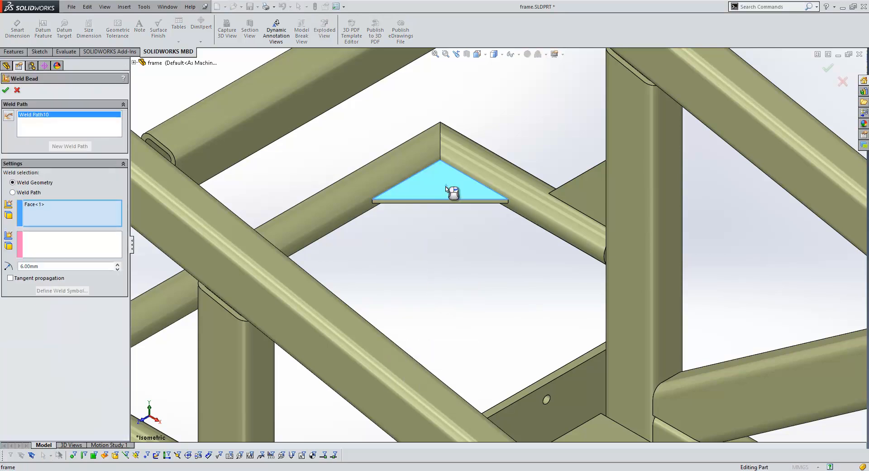
left_click(406, 162)
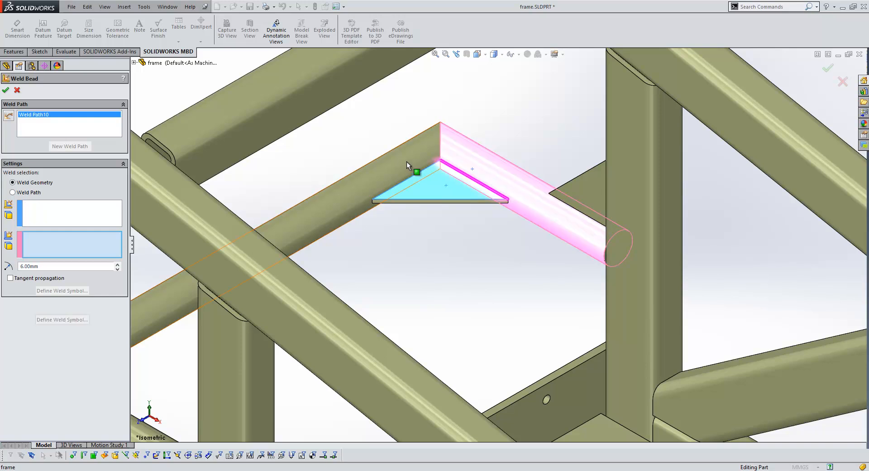
left_click(407, 162)
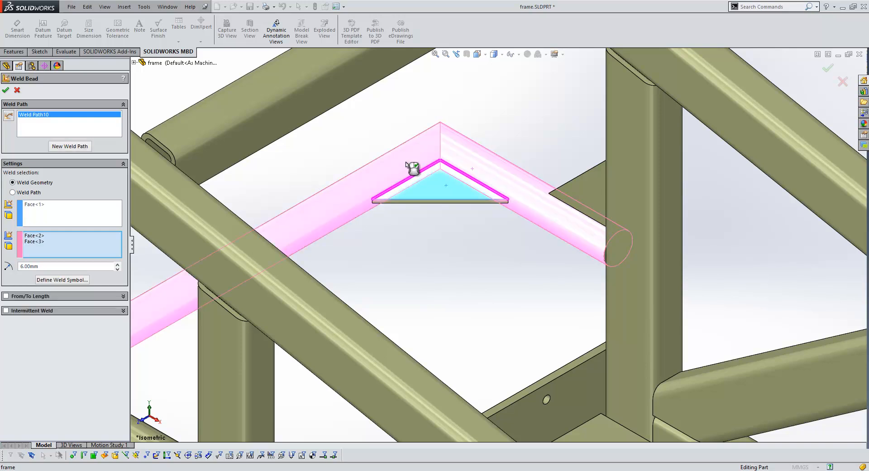
left_click(85, 147)
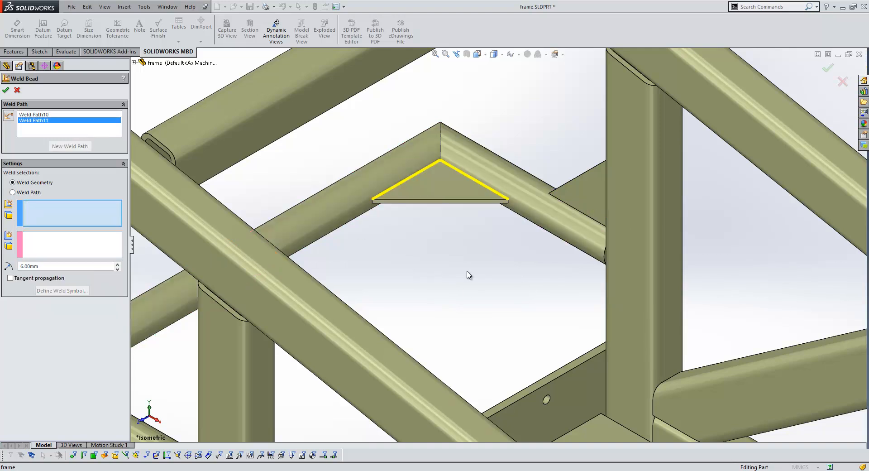
- Add 6 mm weld paths where the notched shelf plate's top face meets the side face of the lower rectangular tube
scroll(465, 295, "up", 5)
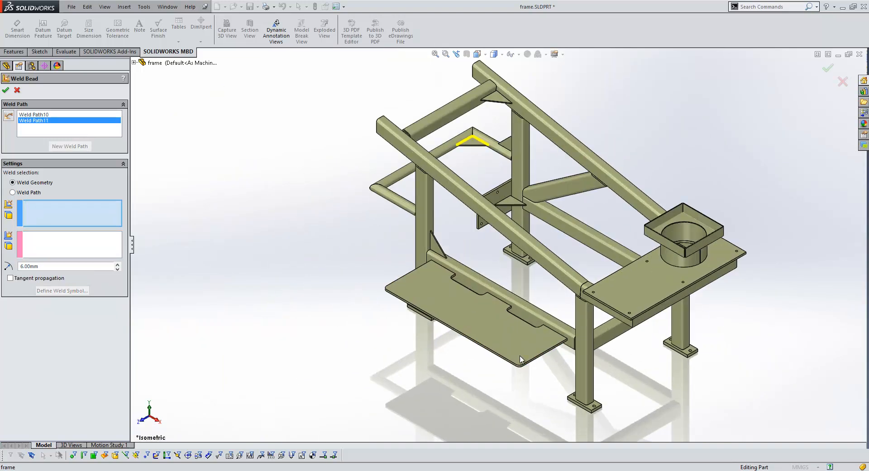
scroll(507, 330, "down", 8)
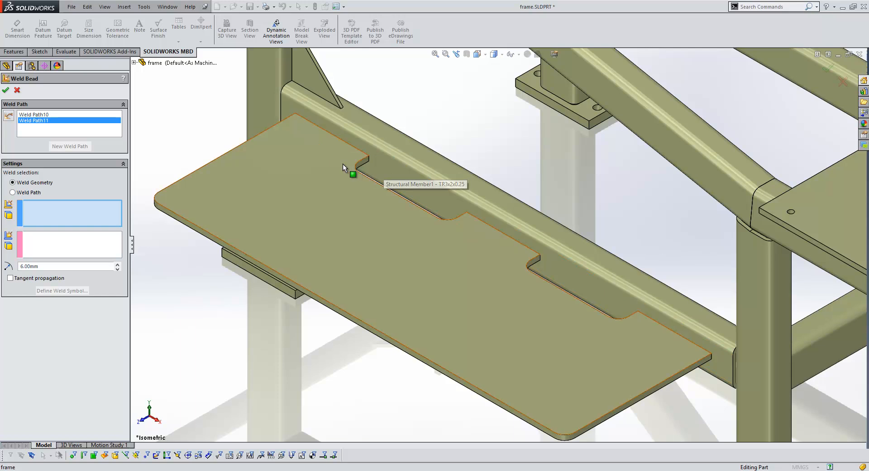
left_click(354, 143)
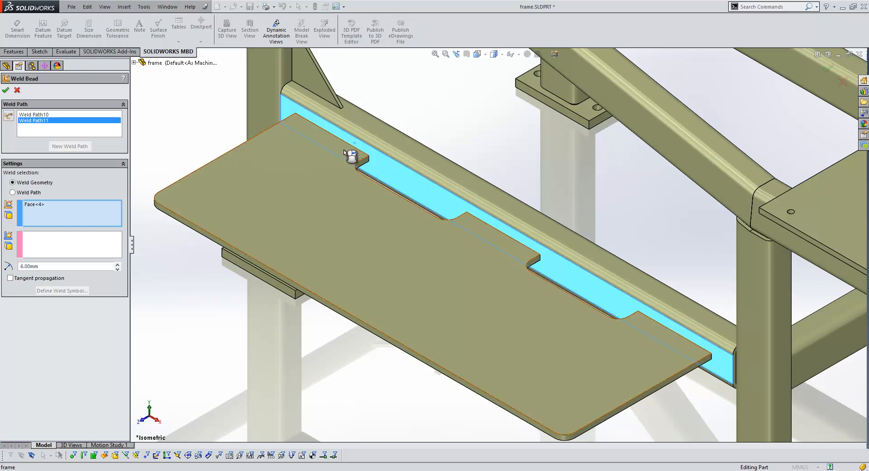
left_click(337, 158)
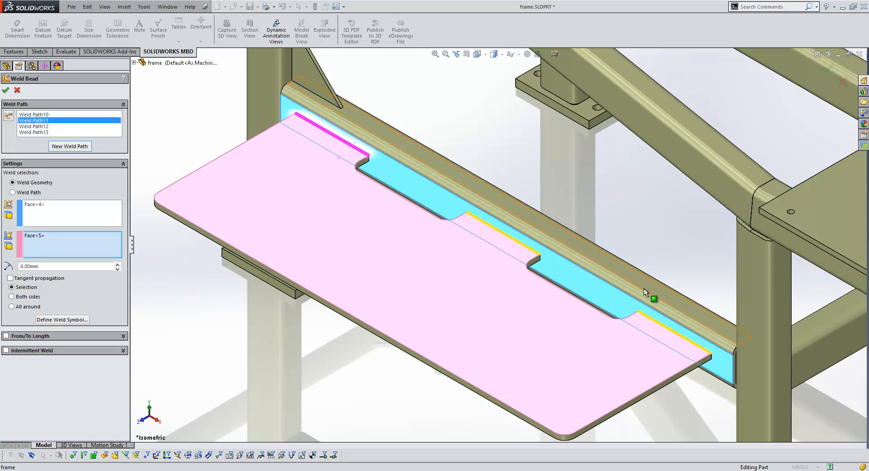
left_click(71, 146)
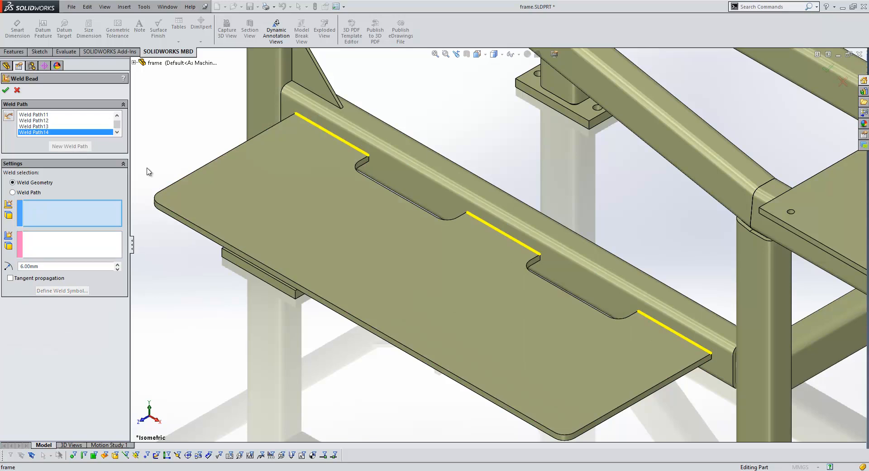
- Add edge-selected 6 mm weld paths along the square tray's front corner seam and the vertical seam of the cylinder beneath it
scroll(372, 385, "up", 5)
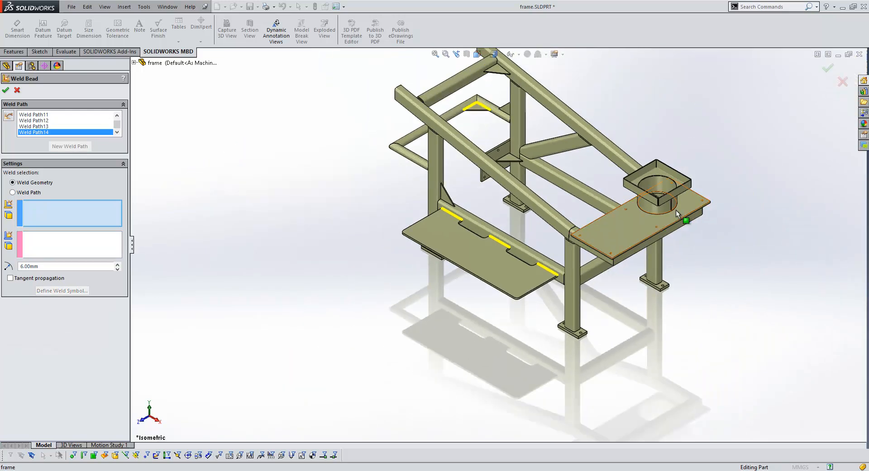
scroll(609, 219, "down", 10)
scroll(591, 205, "down", 3)
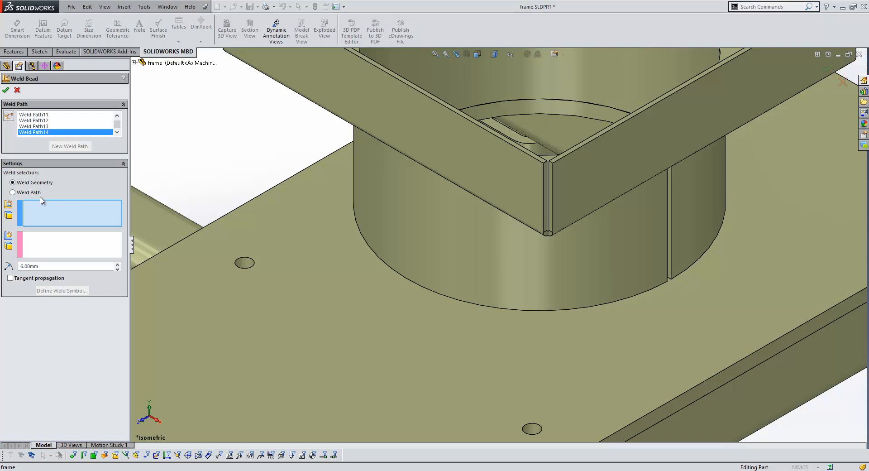
left_click(13, 193)
scroll(562, 225, "down", 3)
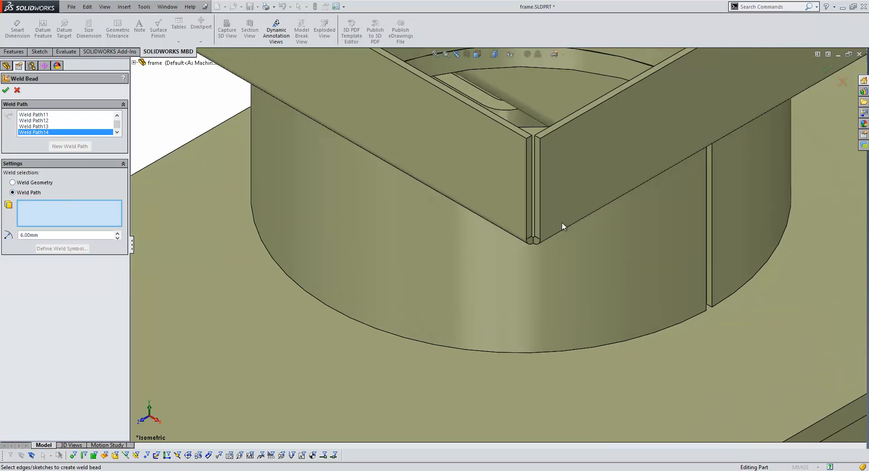
left_click(531, 213)
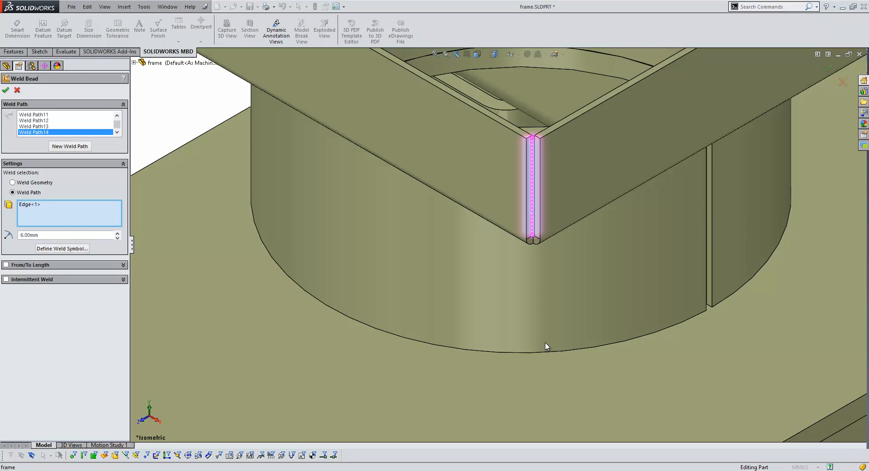
left_click(74, 150)
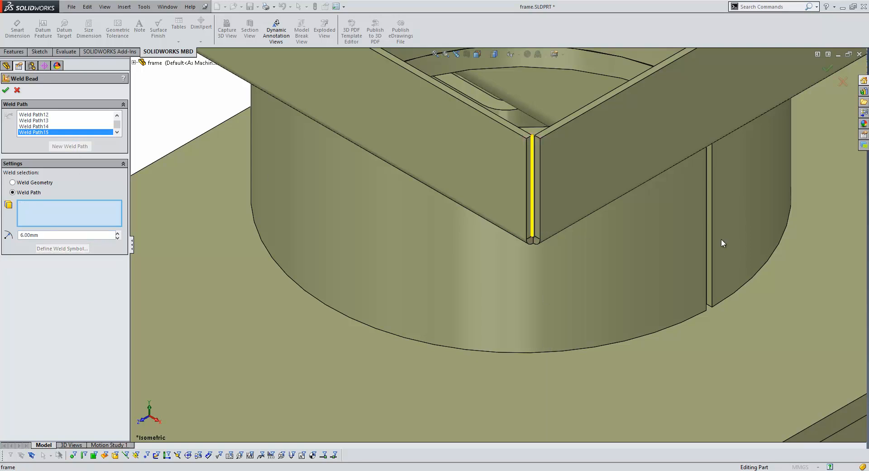
left_click(707, 240)
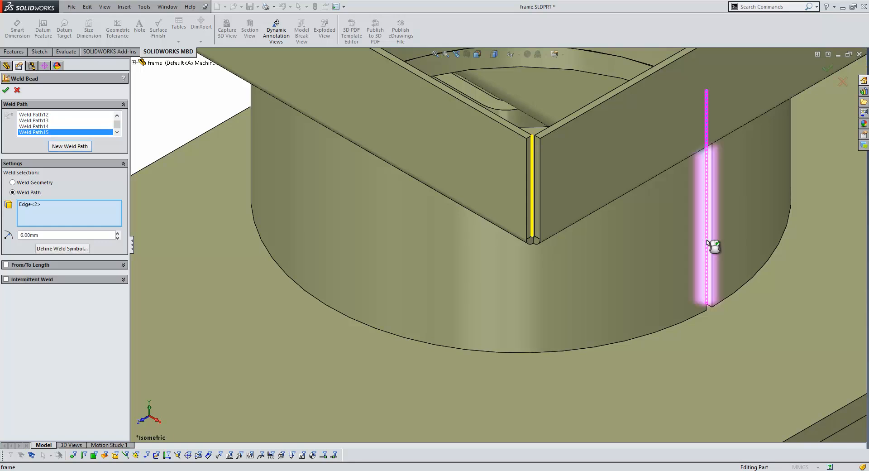
scroll(514, 240, "up", 6)
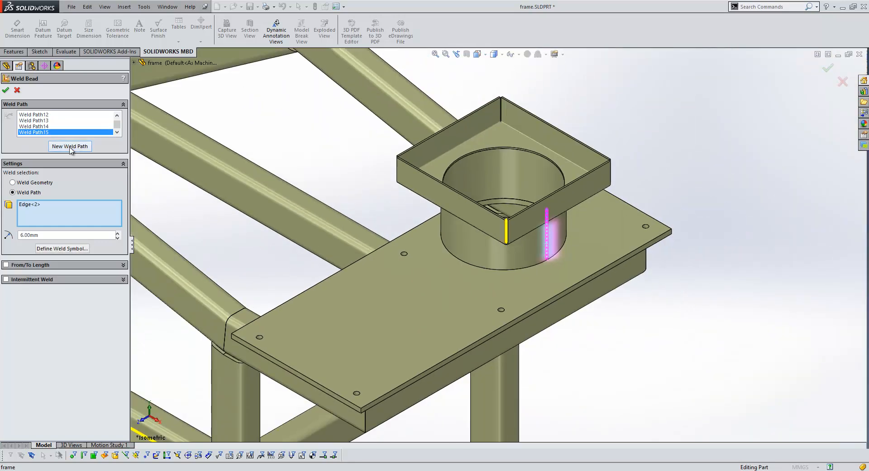
- Add a 6 mm weld path from the sketch "Create a weld bead using this sketch" on the middle rectangular tube and finish the weld bead
left_click(68, 148)
scroll(279, 183, "up", 4)
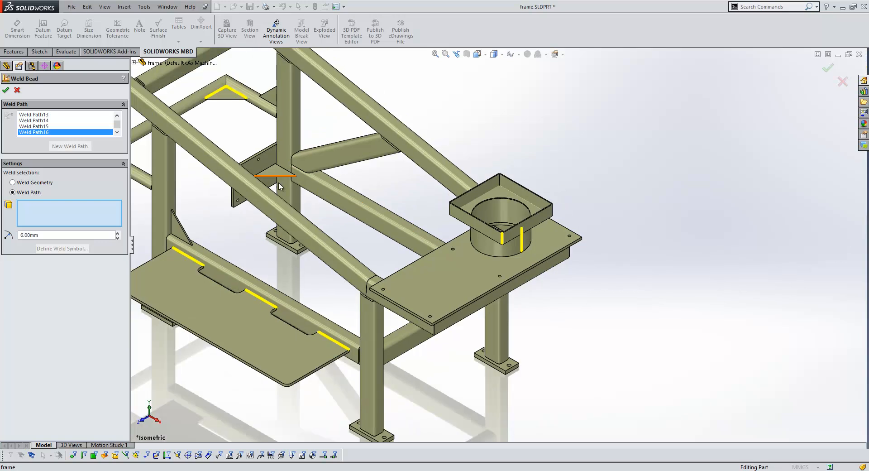
scroll(324, 197, "down", 2)
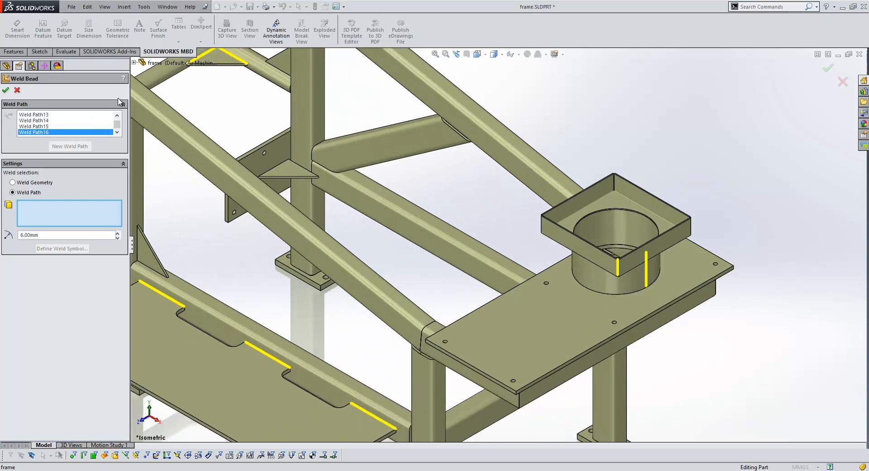
left_click(134, 63)
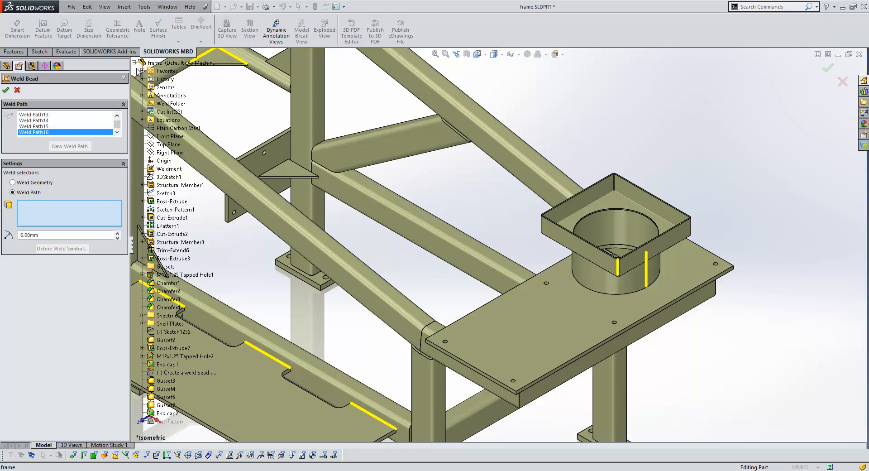
left_click(189, 377)
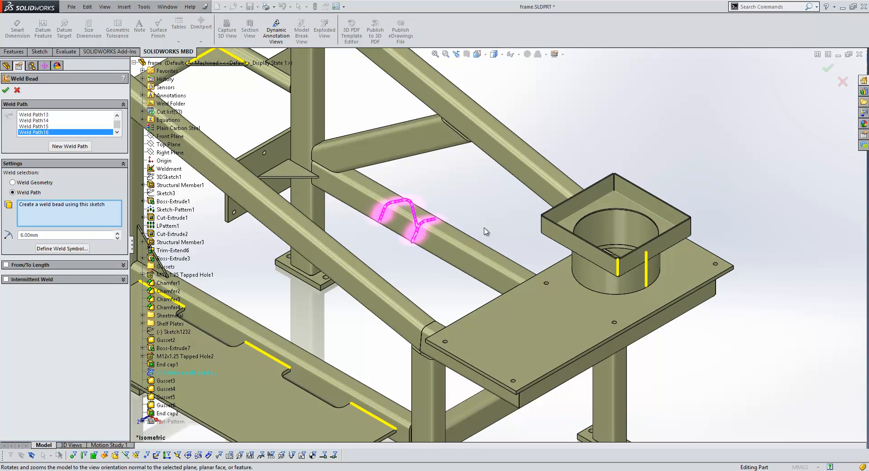
scroll(421, 222, "down", 5)
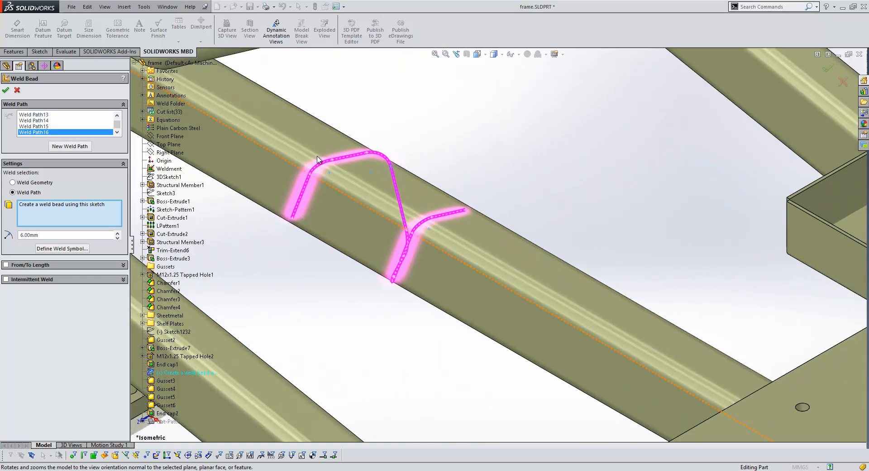
left_click(5, 91)
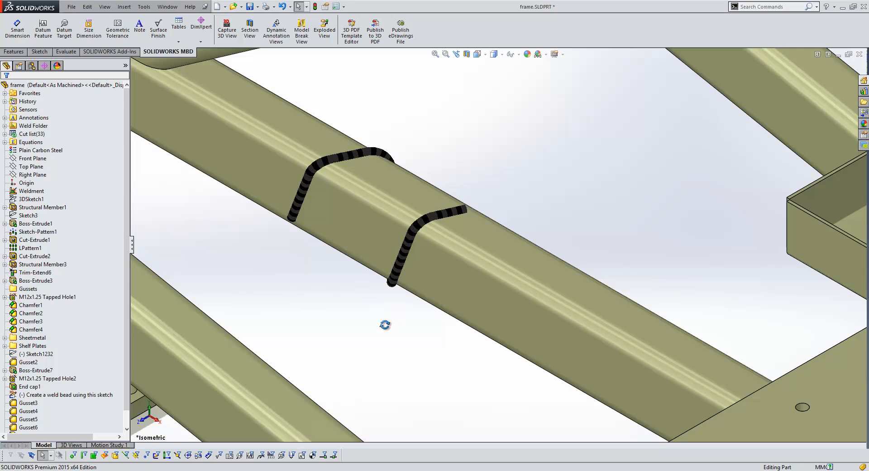
key("f")
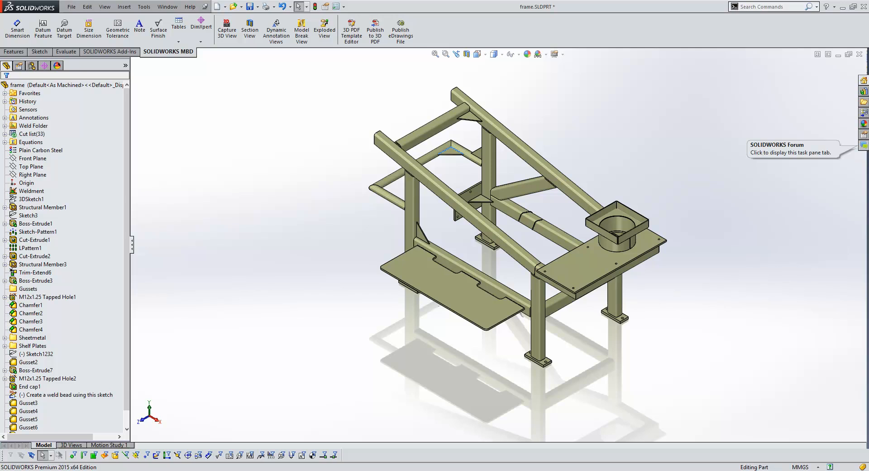
- Suspend automatic rebuilding of the cosmetic welds in the Weld Folder and rebuild the welds manually
right_click(38, 128)
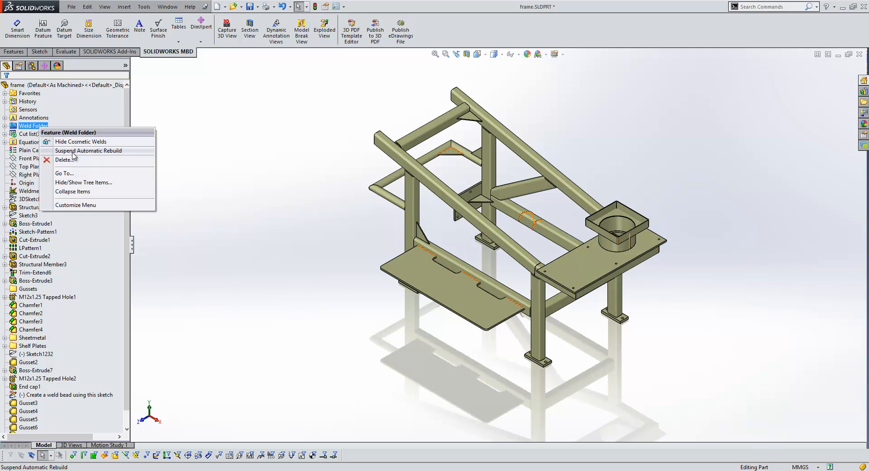
left_click(73, 151)
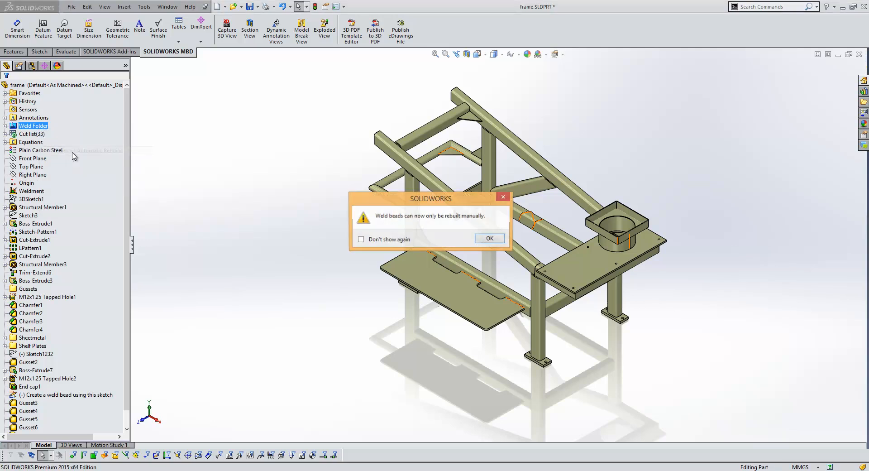
left_click(490, 238)
right_click(34, 127)
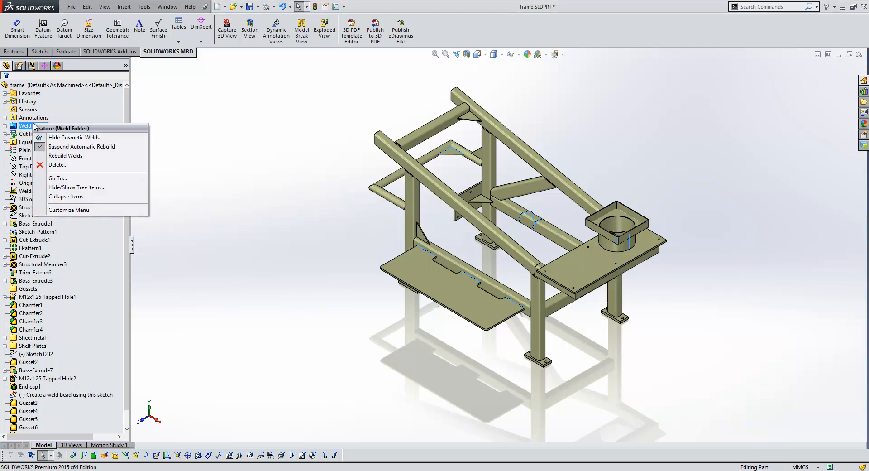
left_click(65, 156)
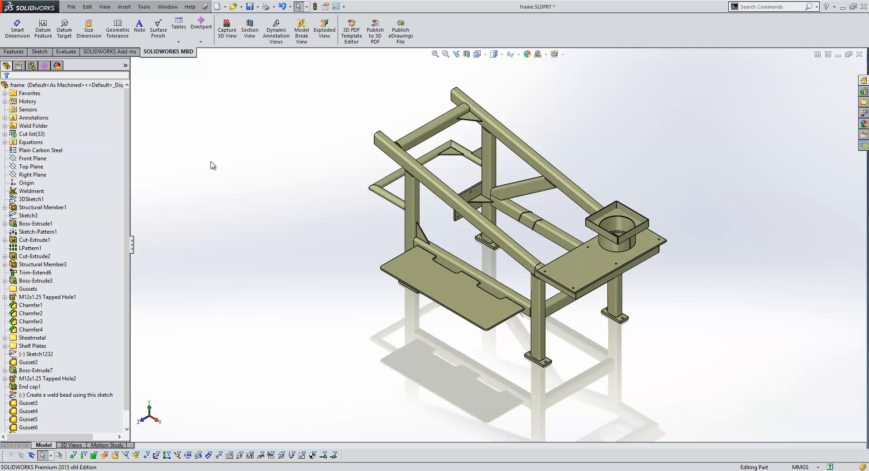
- Update the weldment cut list to include the new gussets and end cap, and turn on automatic cut list updating
left_click(5, 134)
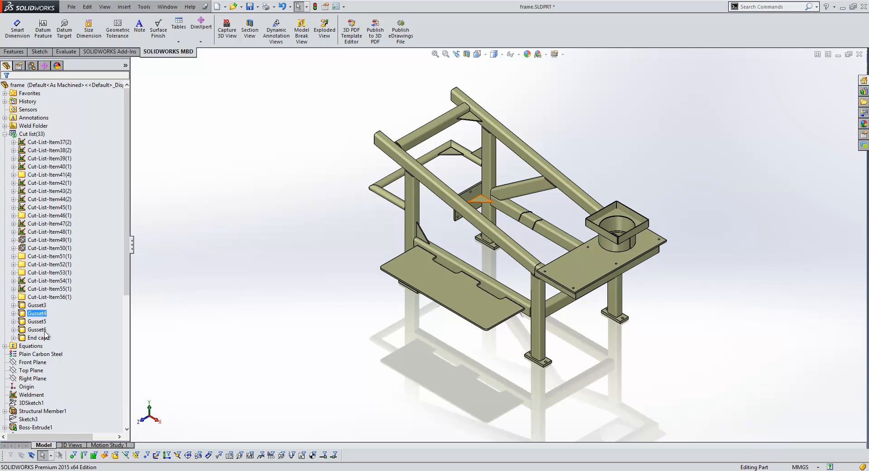
right_click(26, 134)
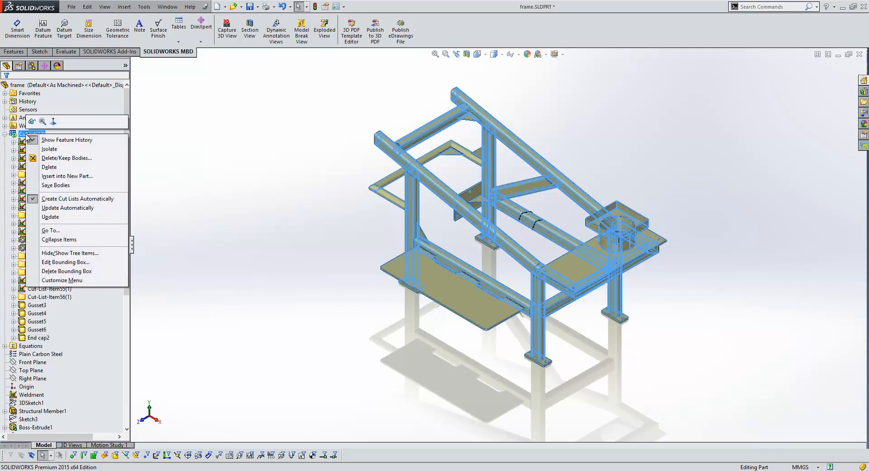
left_click(56, 218)
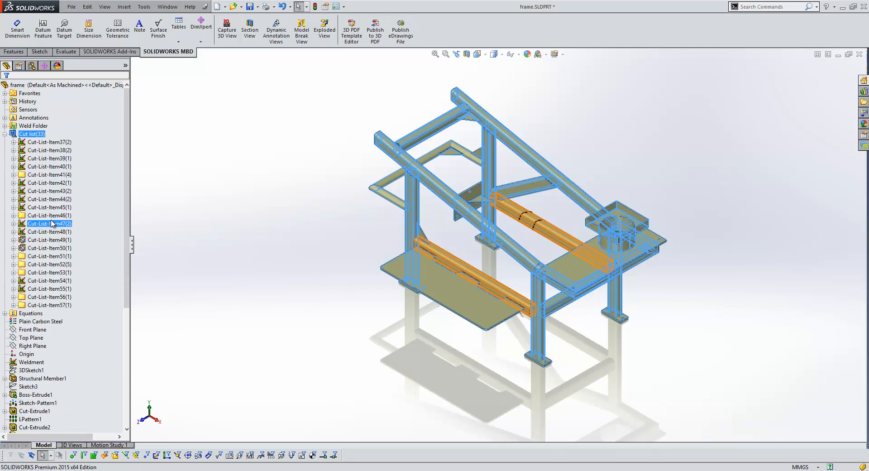
right_click(36, 134)
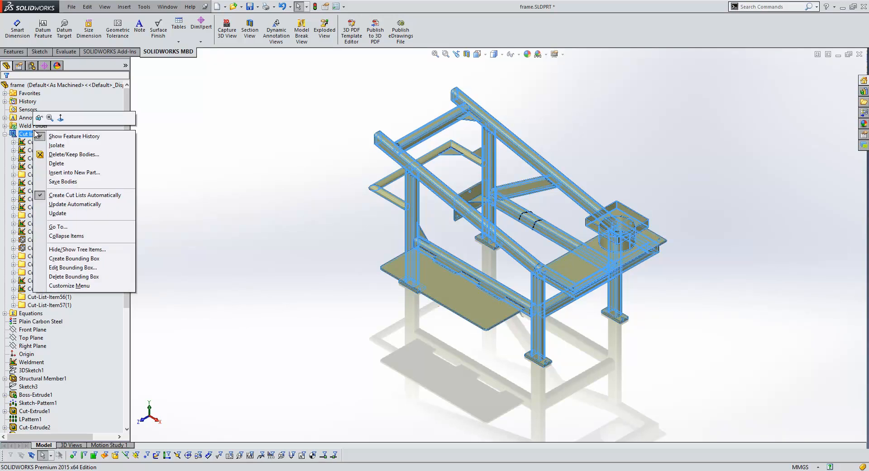
left_click(68, 205)
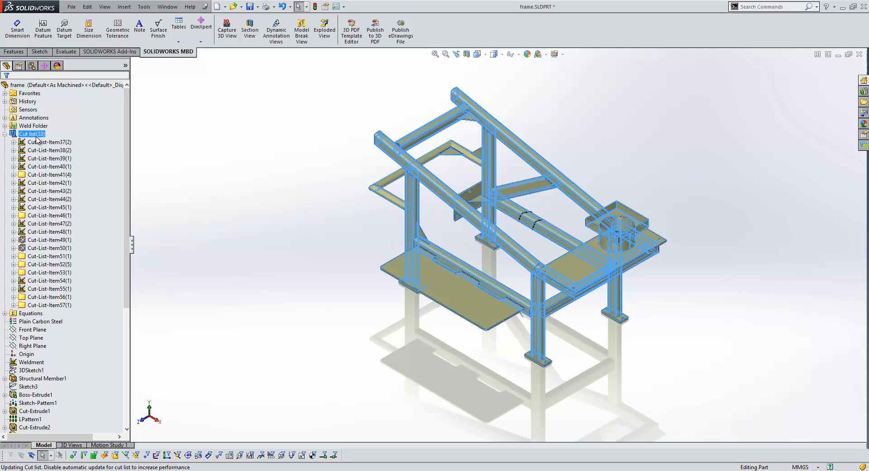
left_click(175, 169)
- In the document's Weldments properties, enable renaming cut list folders with the Description property value
left_click(336, 7)
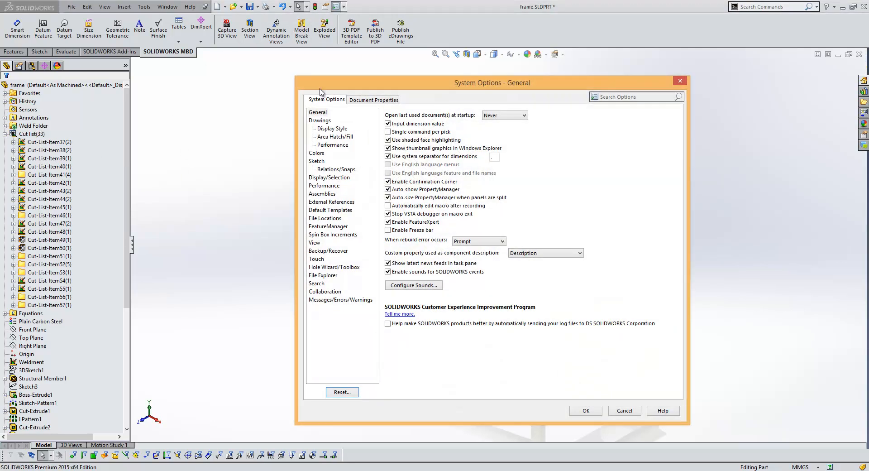
left_click(361, 100)
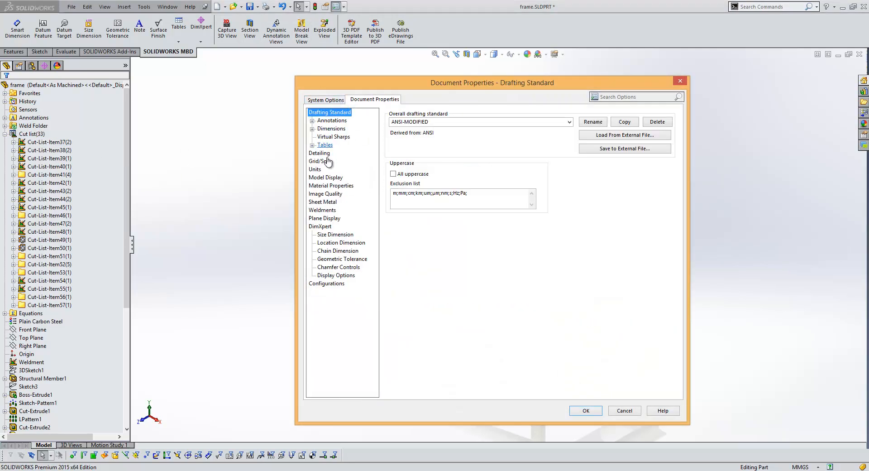
left_click(322, 211)
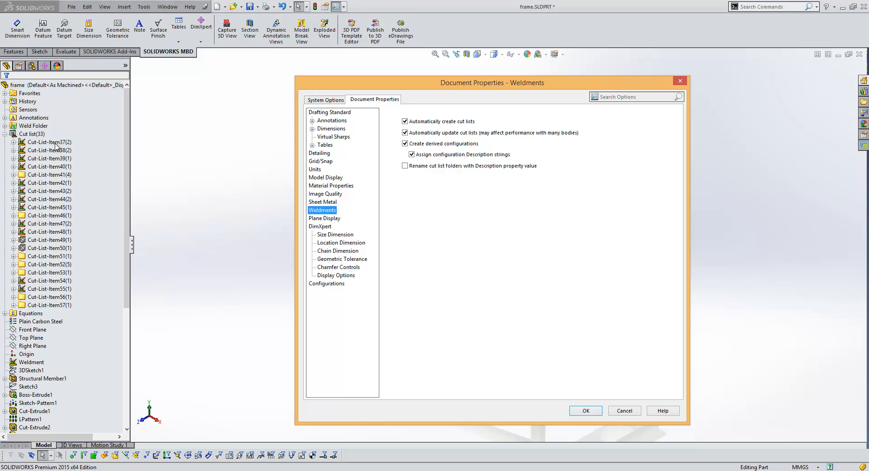
left_click(405, 165)
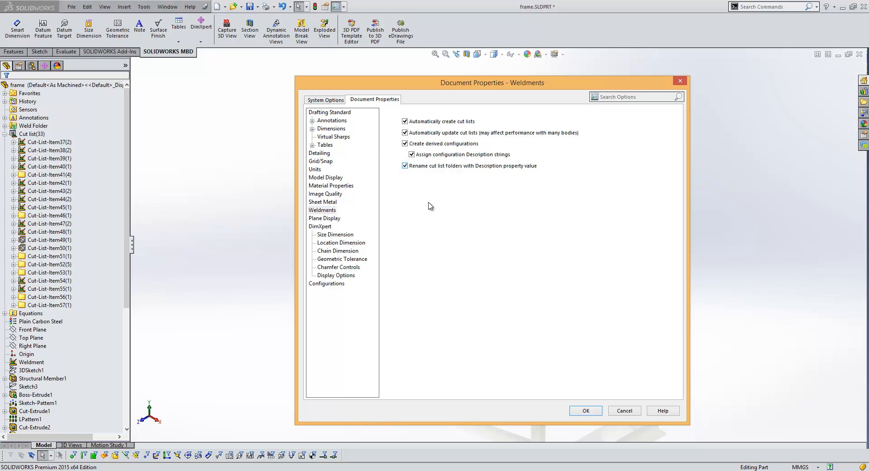
left_click(594, 414)
- Examine the cut list properties of the two long sloping tubes, including the Description value, and close them
left_click(62, 150)
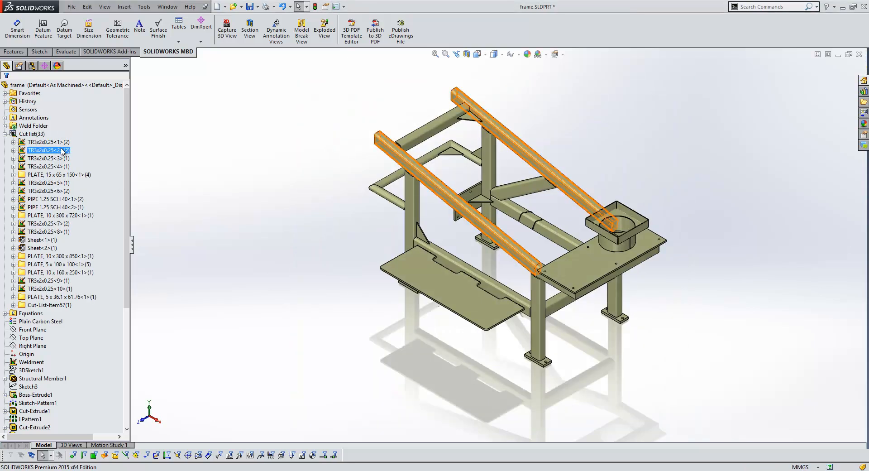
right_click(44, 152)
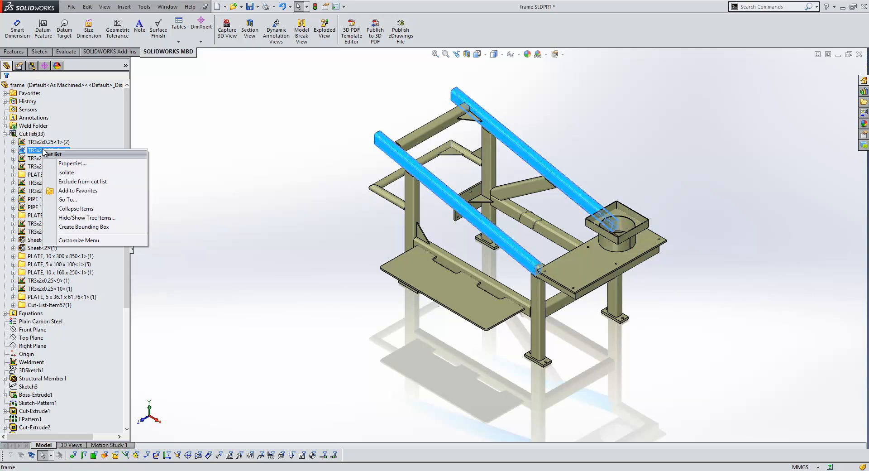
left_click(66, 165)
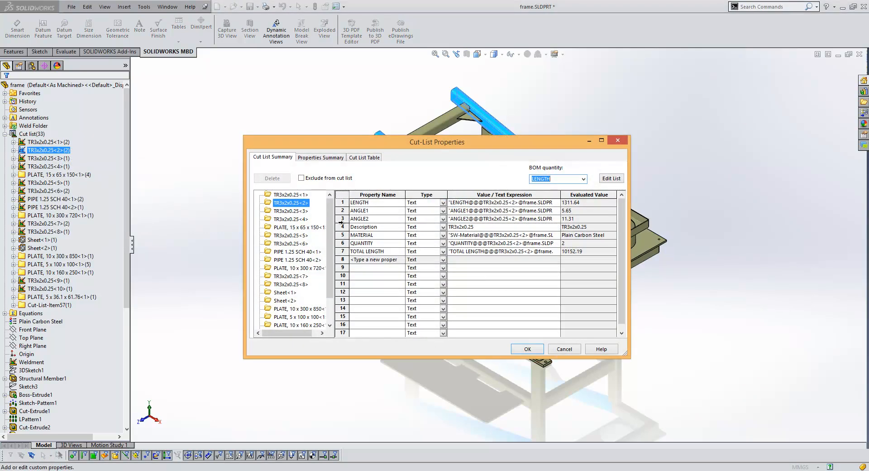
left_click(483, 225)
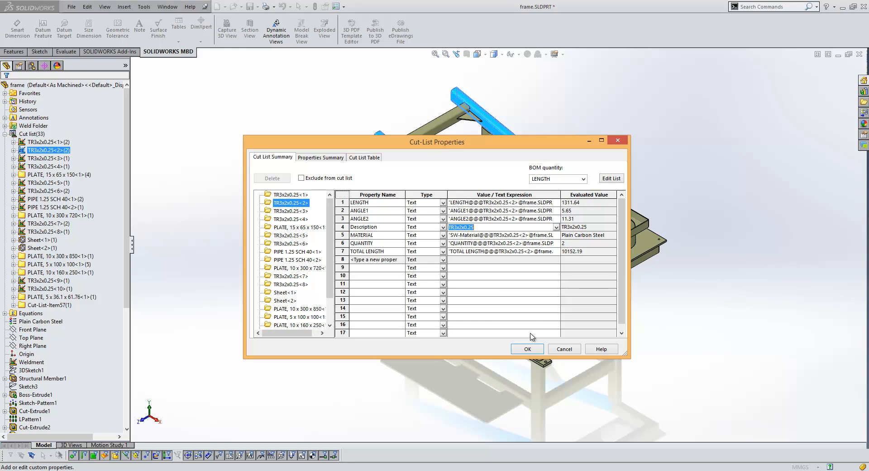
left_click(539, 351)
left_click(573, 149)
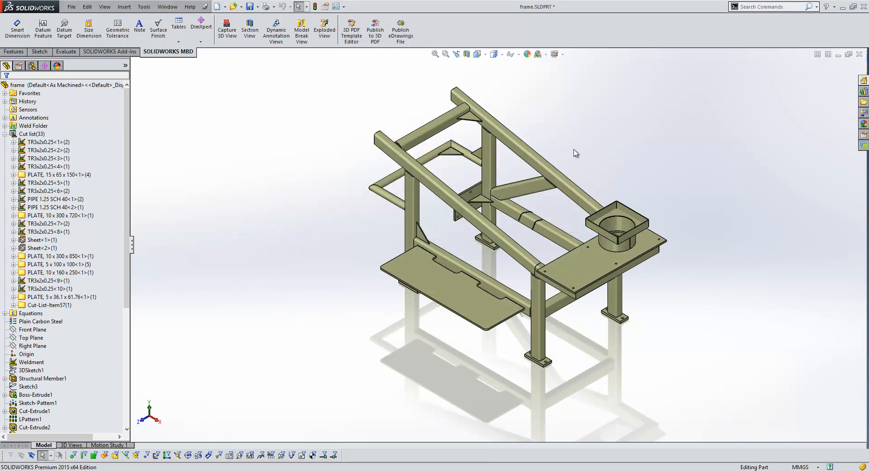
- Show the annotations on the frame model and collapse the cut list in the feature tree
left_click(518, 54)
left_click(524, 113)
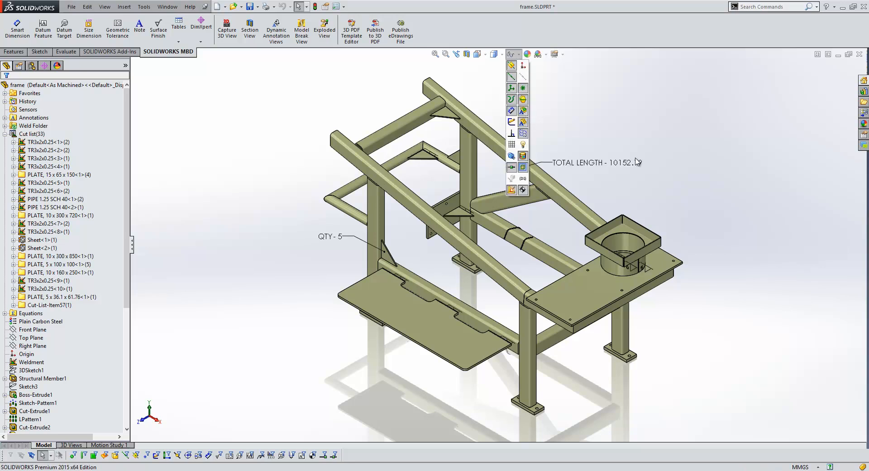
left_click(5, 134)
left_click(4, 93)
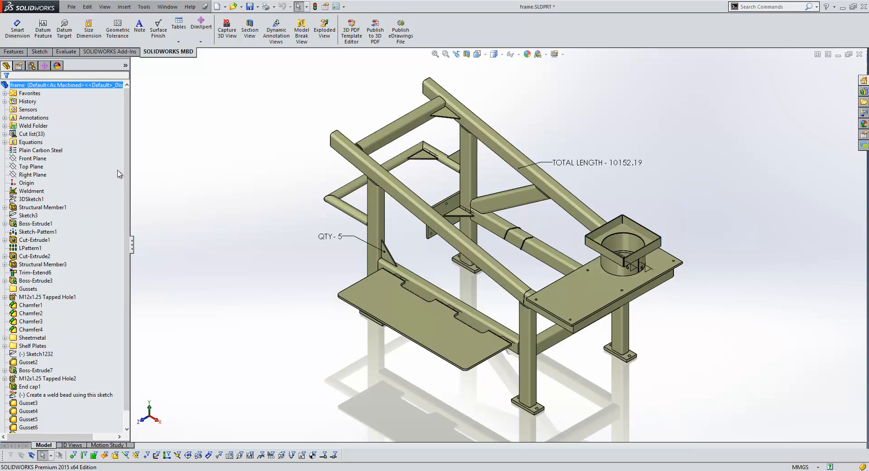
- Select the four base plate chamfer features, Chamfer1 through Chamfer4, and add them to Favorites
scroll(101, 256, "down", 1)
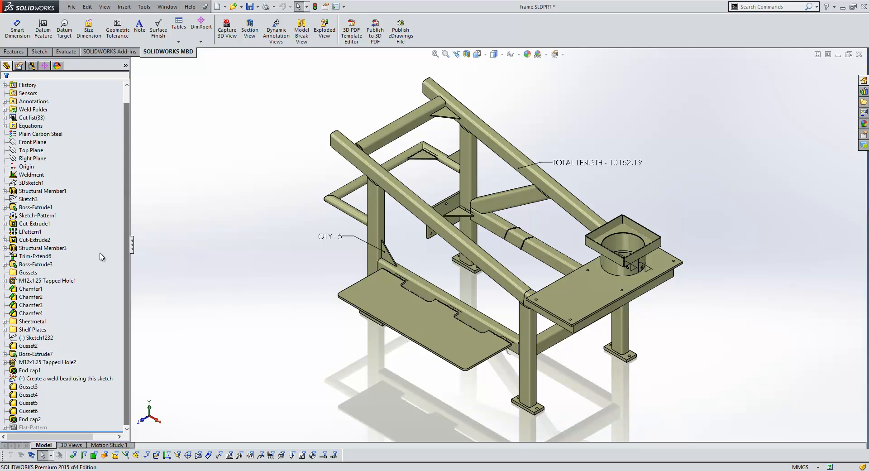
left_click(33, 297)
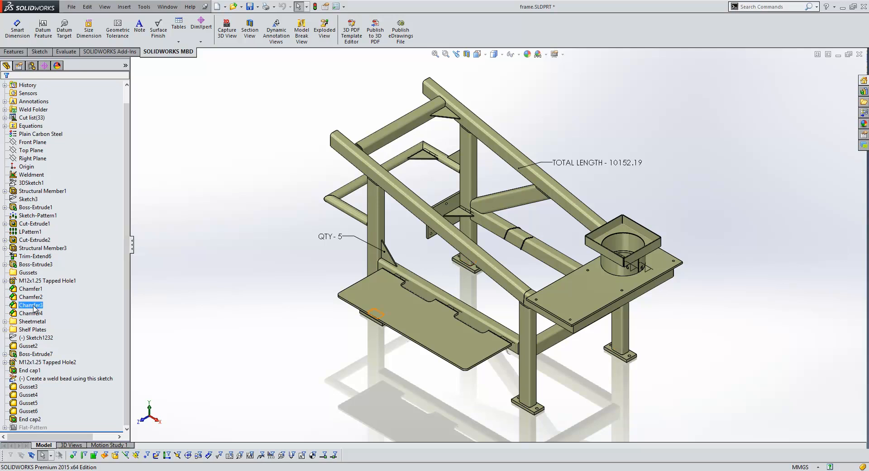
left_click(35, 306)
left_click(34, 298)
left_click(32, 291)
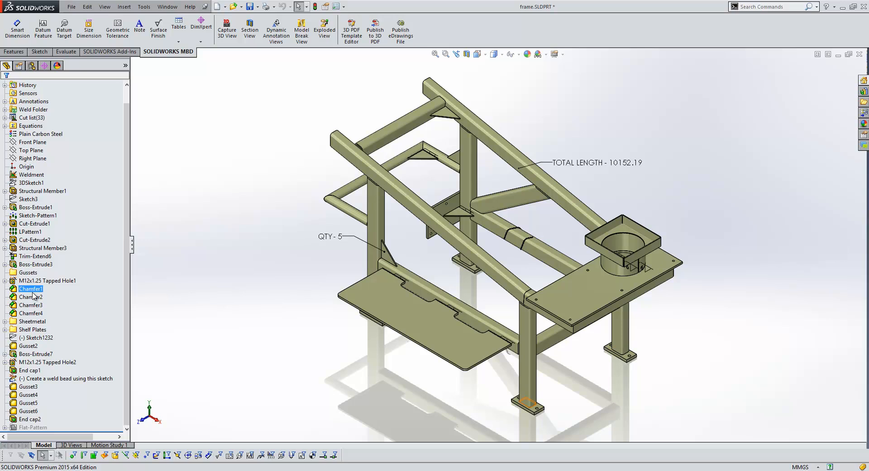
left_click(33, 297)
left_click(34, 305)
left_click(34, 313)
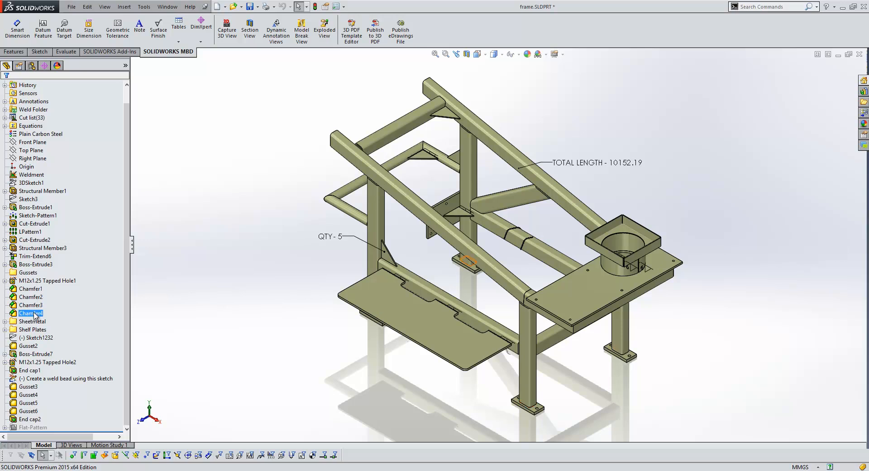
left_click(31, 289, "shift")
right_click(30, 289)
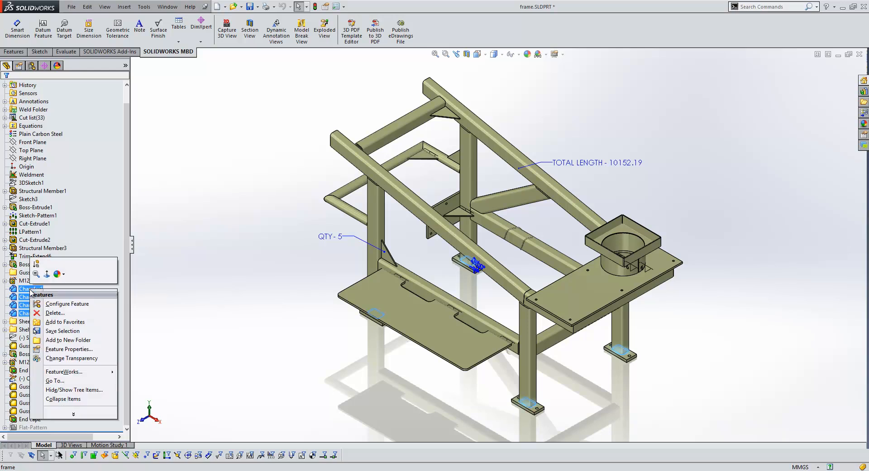
left_click(63, 322)
- Expand the Favorites folder and select Chamfer1 and Chamfer2 there to check their locations on the frame
scroll(91, 253, "up", 1)
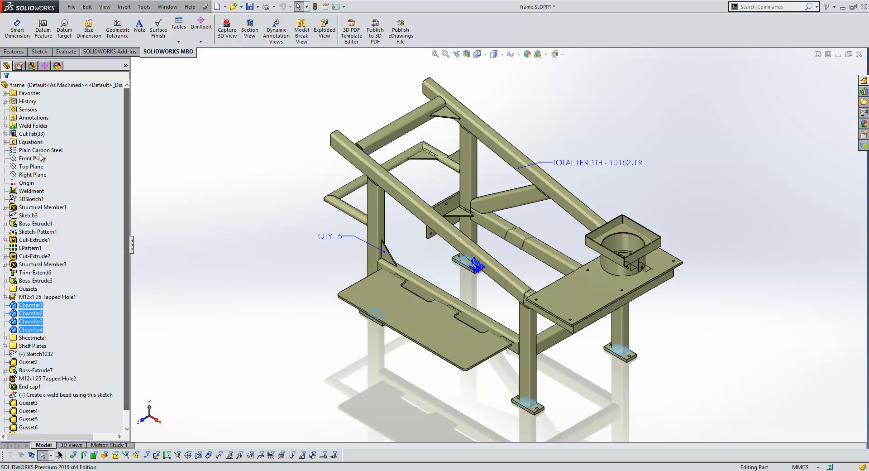
left_click(5, 93)
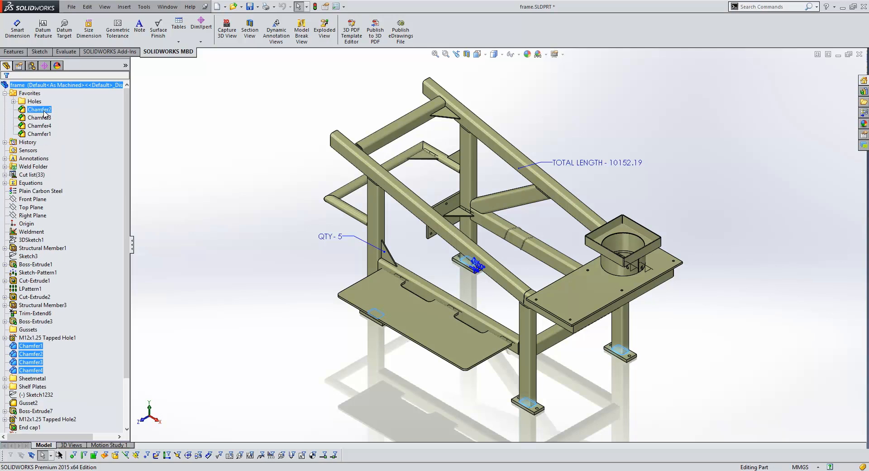
left_click(38, 135)
left_click(38, 113)
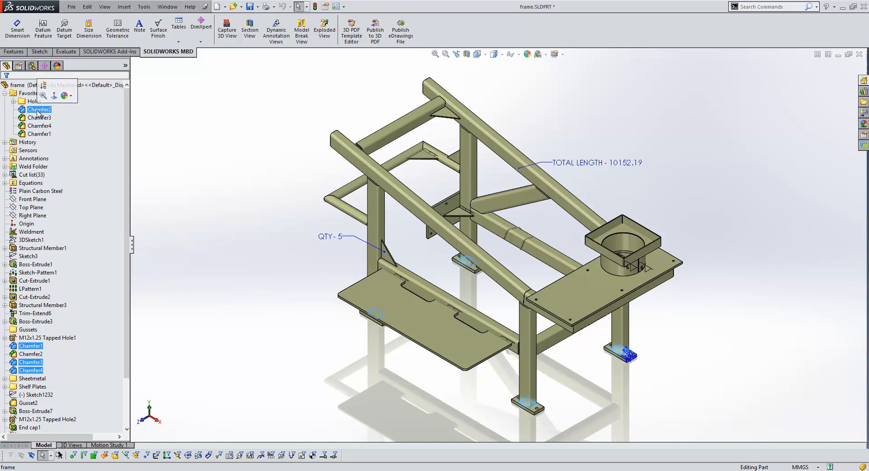
- Group the four chamfer features in Favorites into a new favorite subfolder named Weld Prep
left_click(37, 134, "shift")
right_click(36, 134)
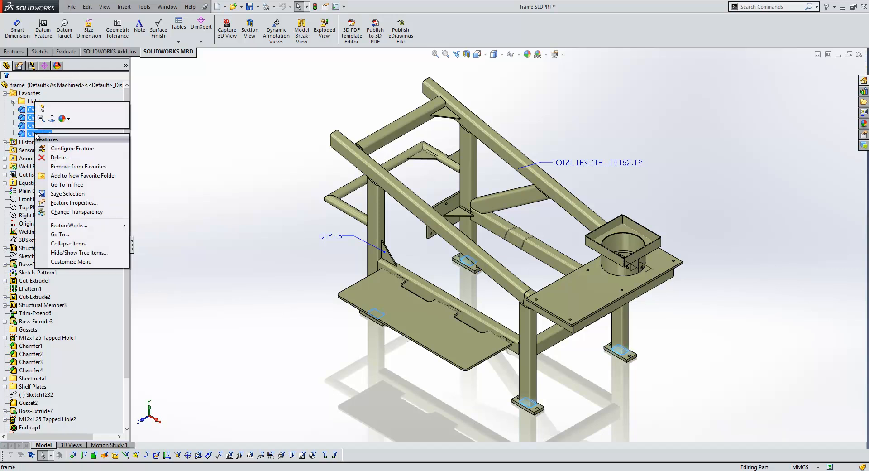
left_click(68, 177)
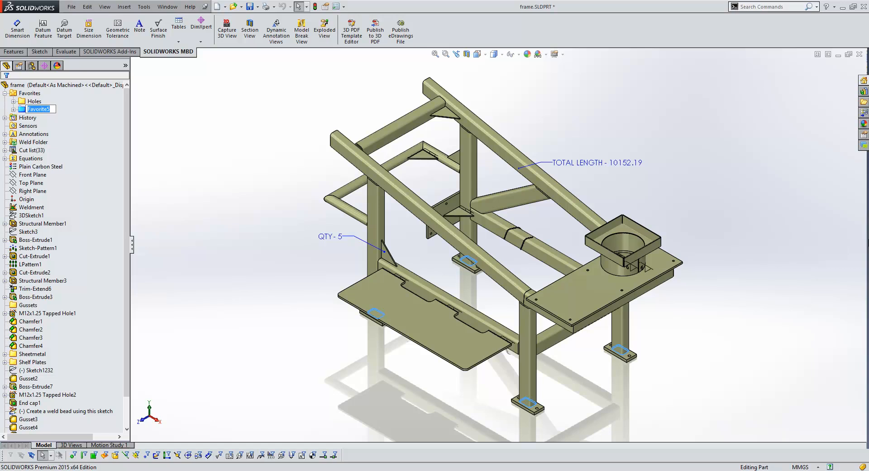
type("Weld Prep")
left_click(233, 178)
left_click(40, 110)
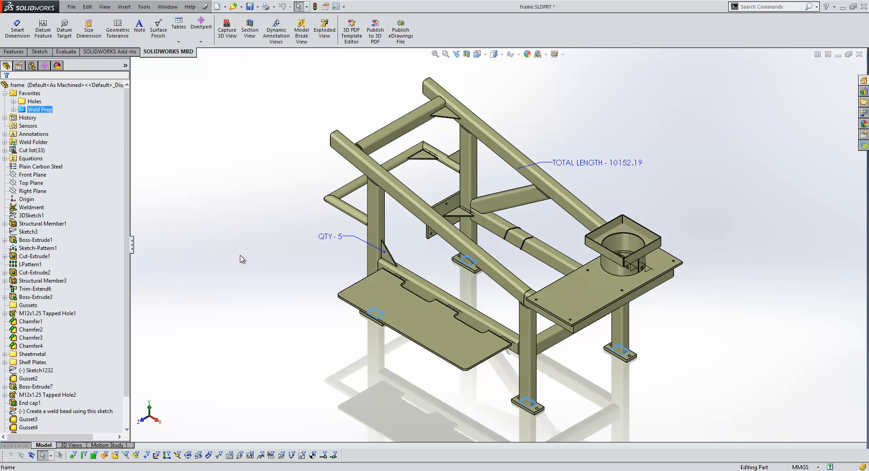
left_click(248, 229)
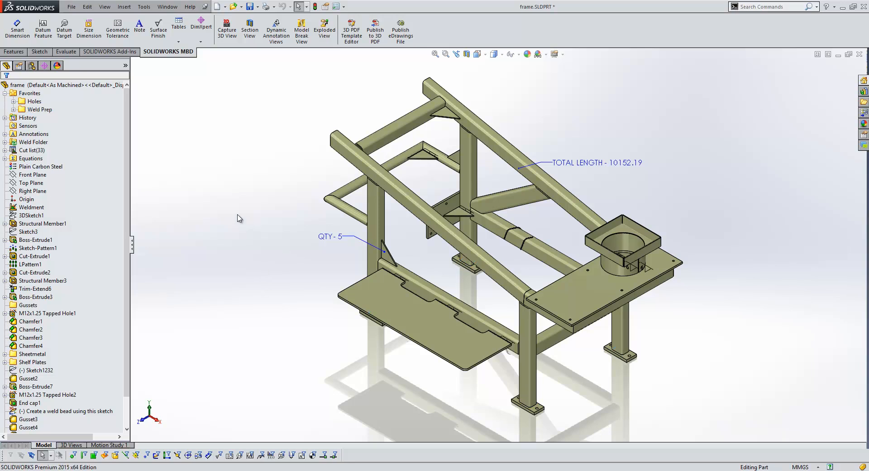
- Open the Save Bodies command for the frame's cut list
right_click(36, 152)
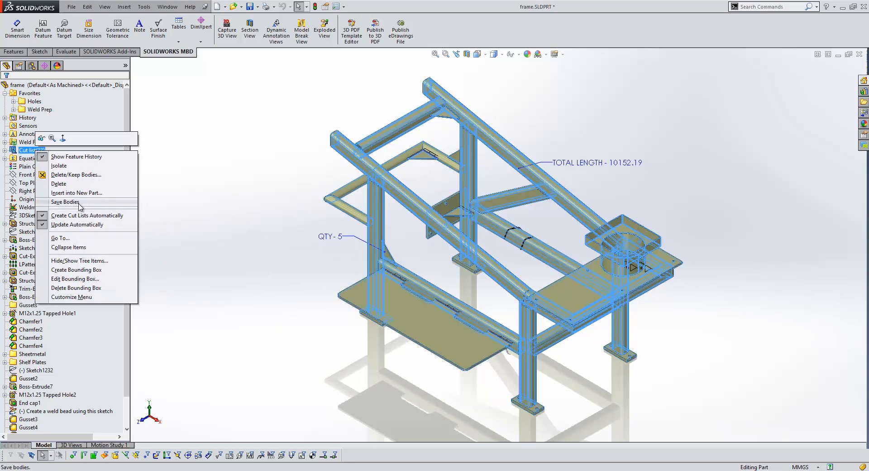
left_click(65, 202)
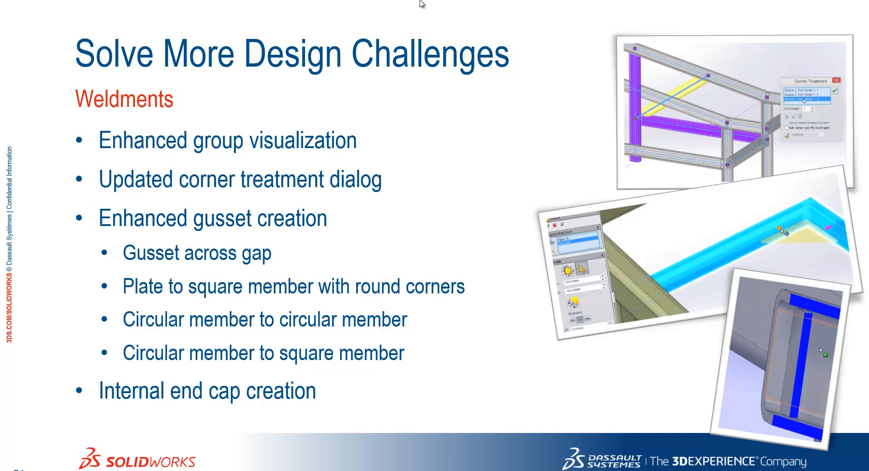
key("Right")
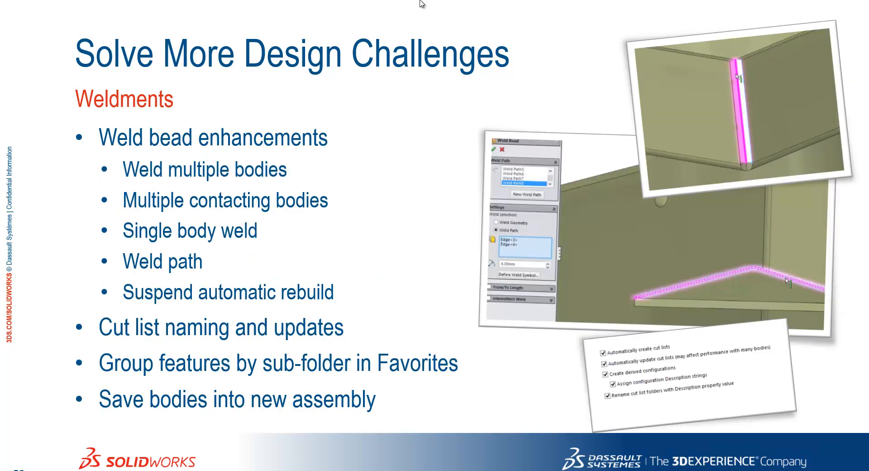